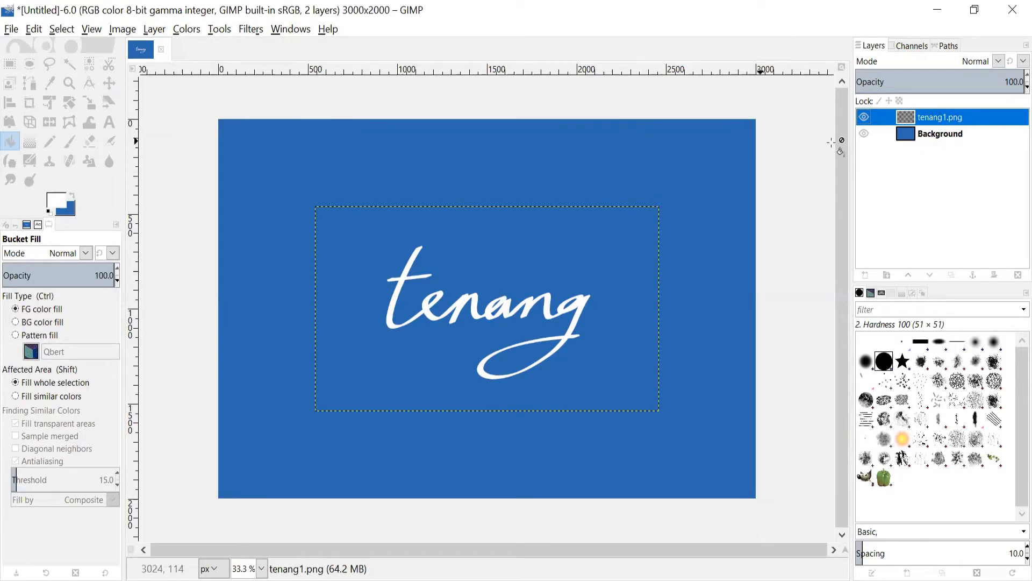
- Duplicate the tenang1.png layer and hide the original
right_click(947, 119)
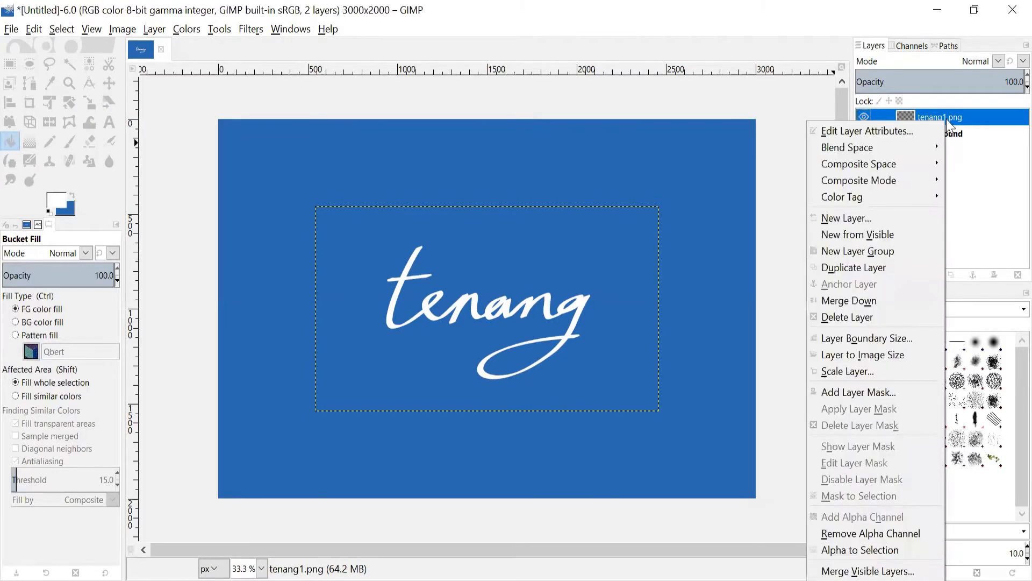
left_click(899, 272)
left_click(863, 133)
left_click(863, 136)
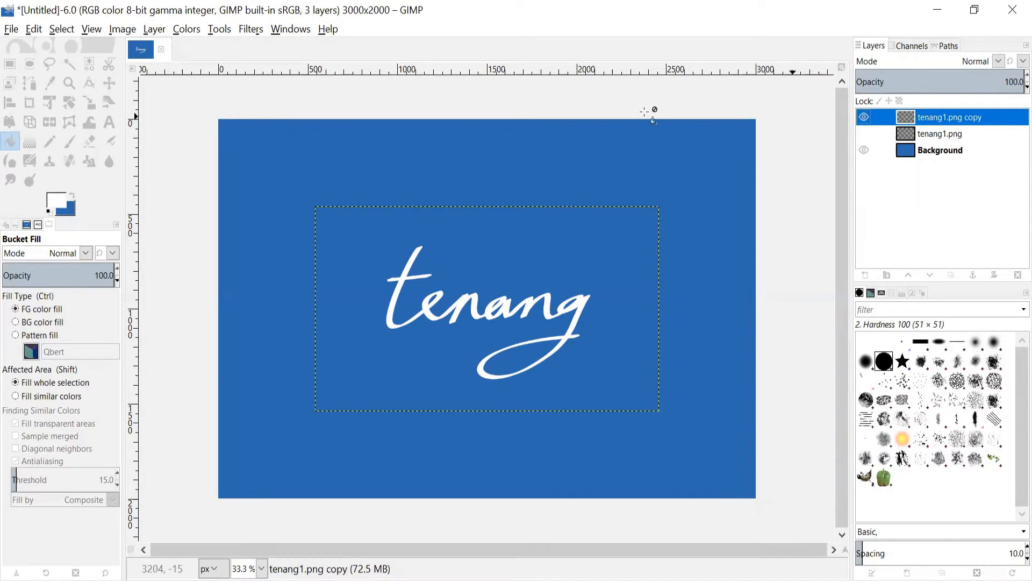
- Scale the duplicate lettering layer up proportionally to about 4457 × 2507 px so the word spans most of the canvas
left_click(91, 105)
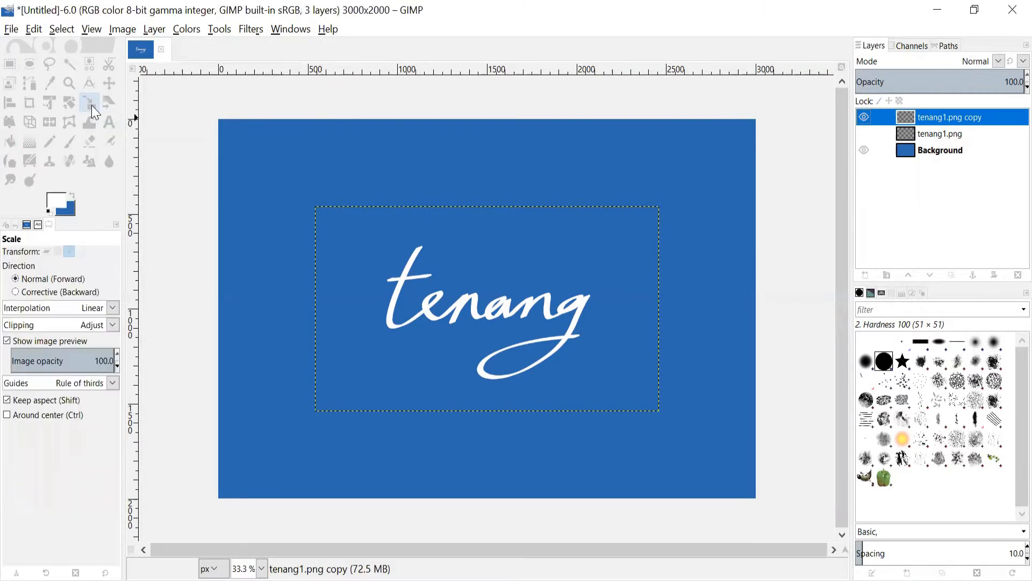
left_click(47, 251)
left_click_drag(360, 256, 191, 138)
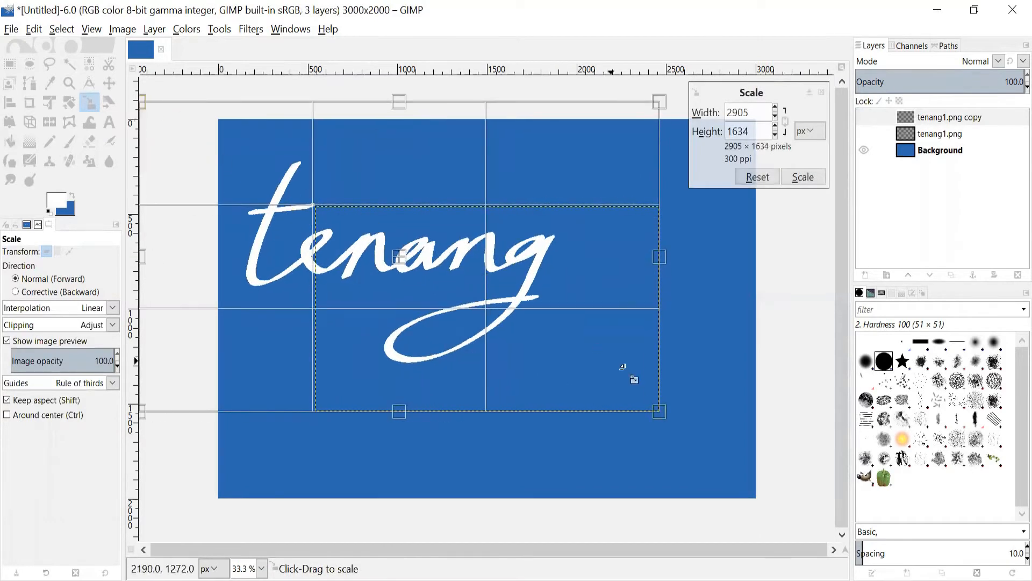
left_click_drag(626, 376, 815, 521)
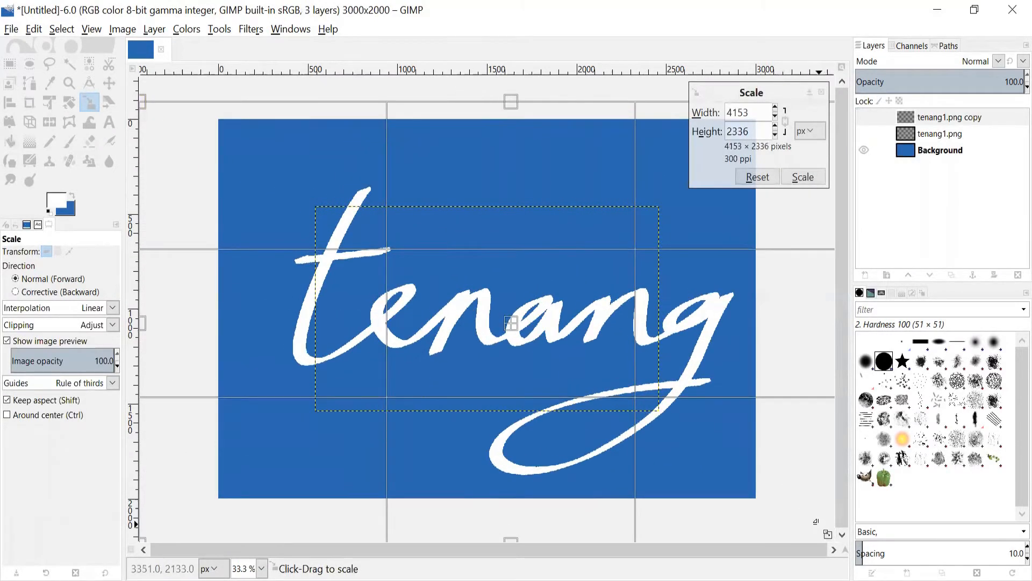
left_click_drag(288, 211, 234, 168)
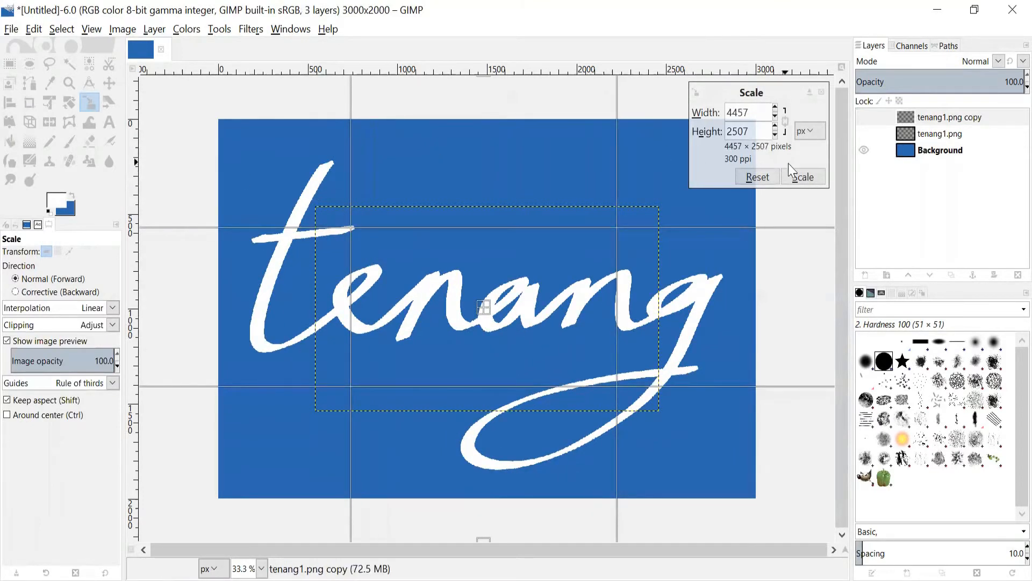
left_click(802, 182)
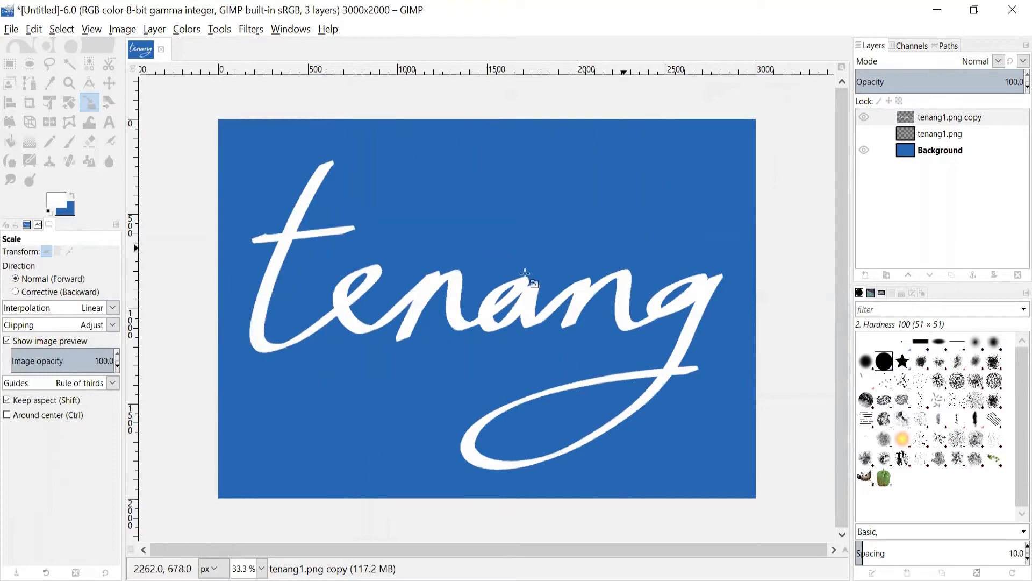
- Examine the edges of the enlarged lettering at 100% zoom, and return the view to 33.3%
left_click(262, 568)
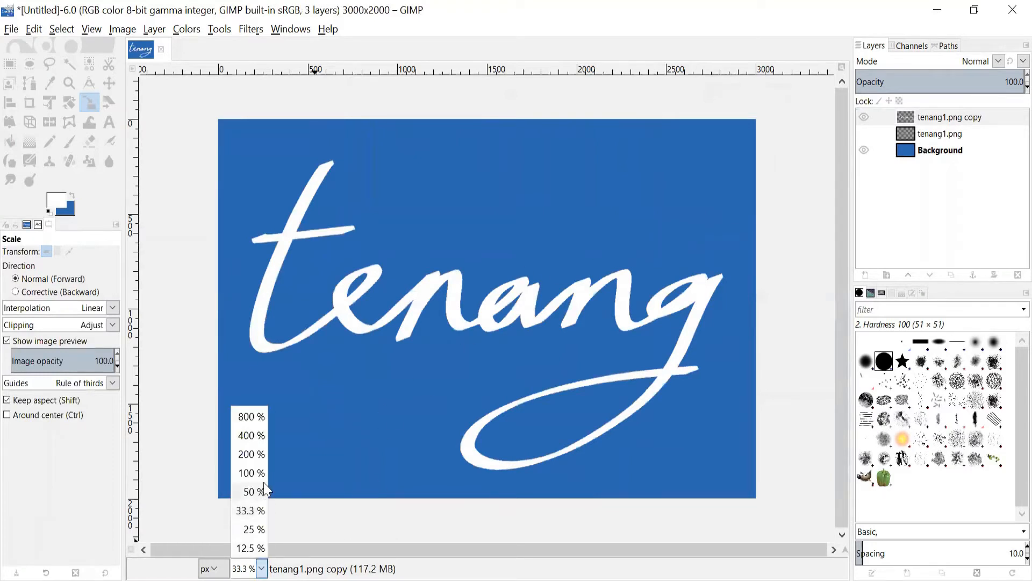
left_click(251, 472)
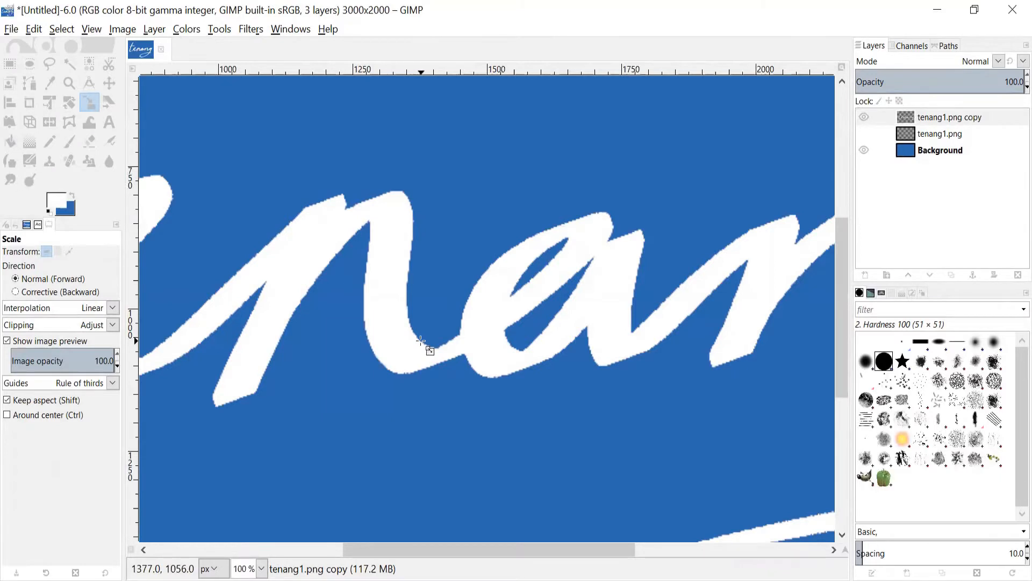
left_click(262, 569)
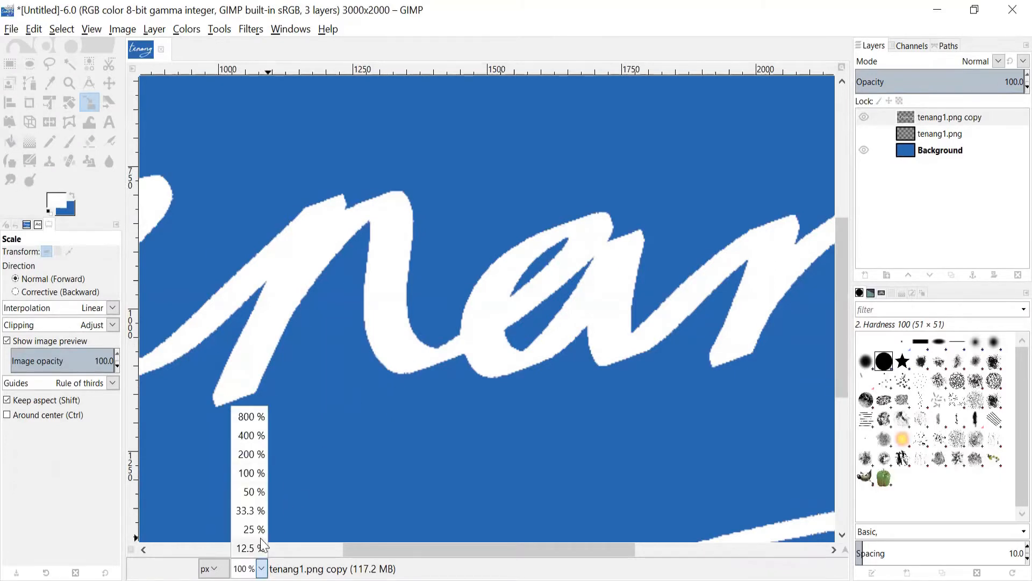
left_click(250, 510)
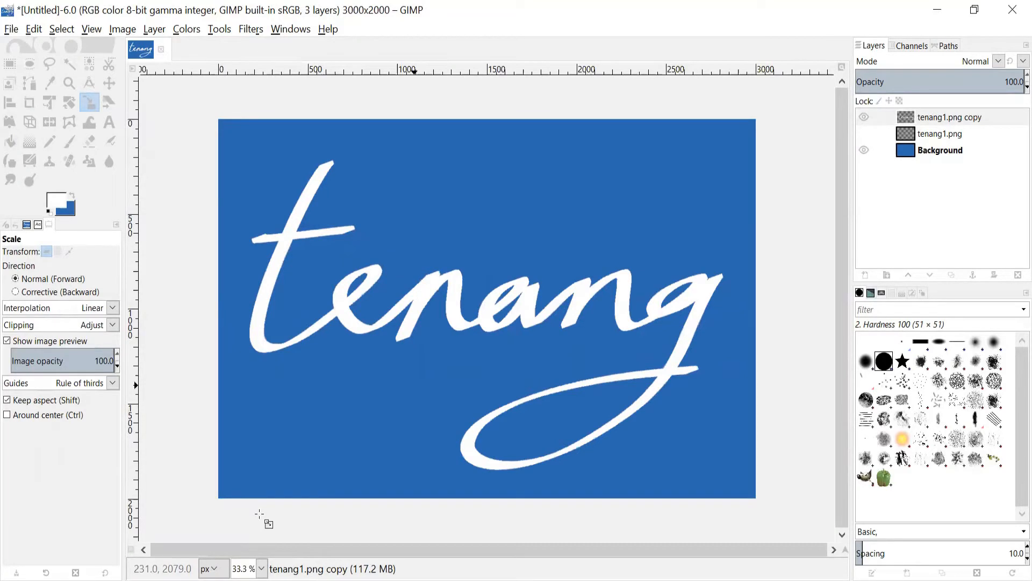
- Hide the enlarged copy, show the original tenang1.png layer, and add a transparent 3000 × 2000 px layer above them
left_click(867, 118)
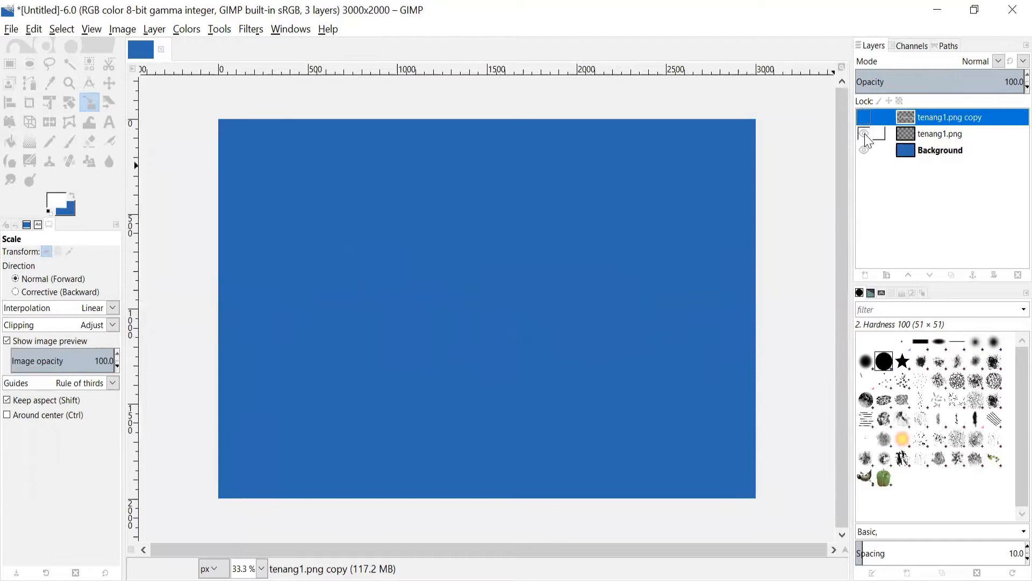
left_click(864, 134)
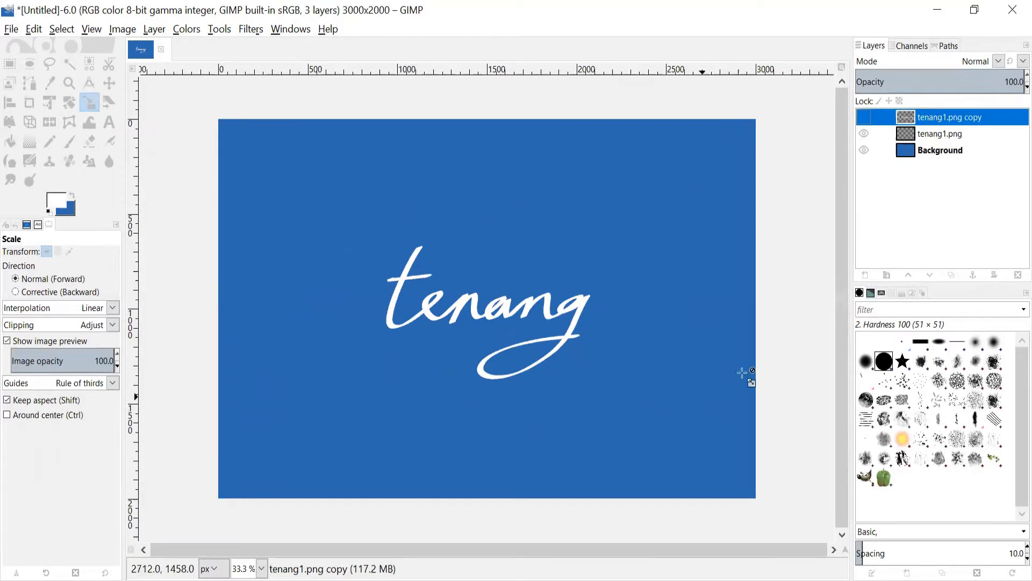
right_click(937, 119)
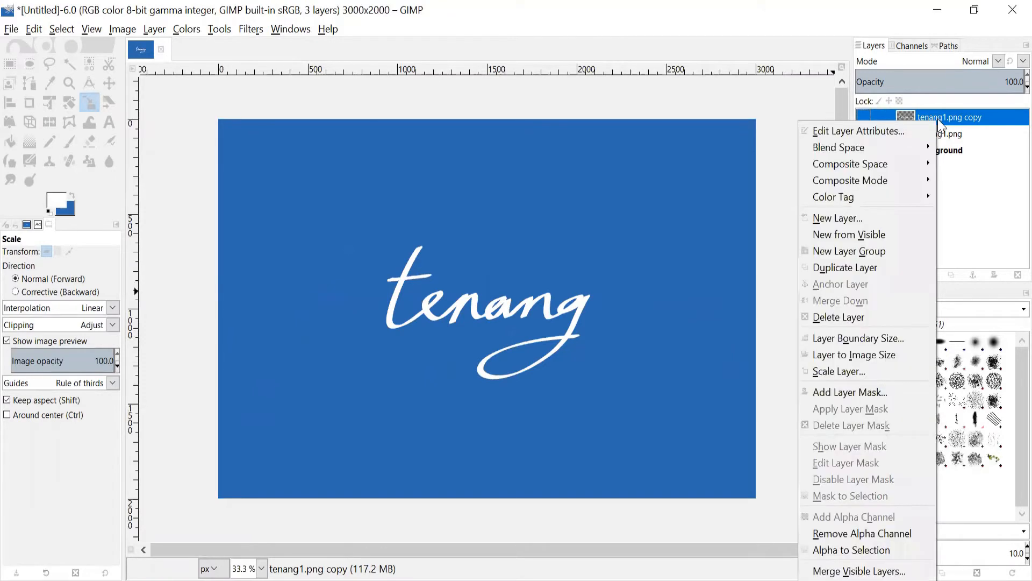
left_click(896, 215)
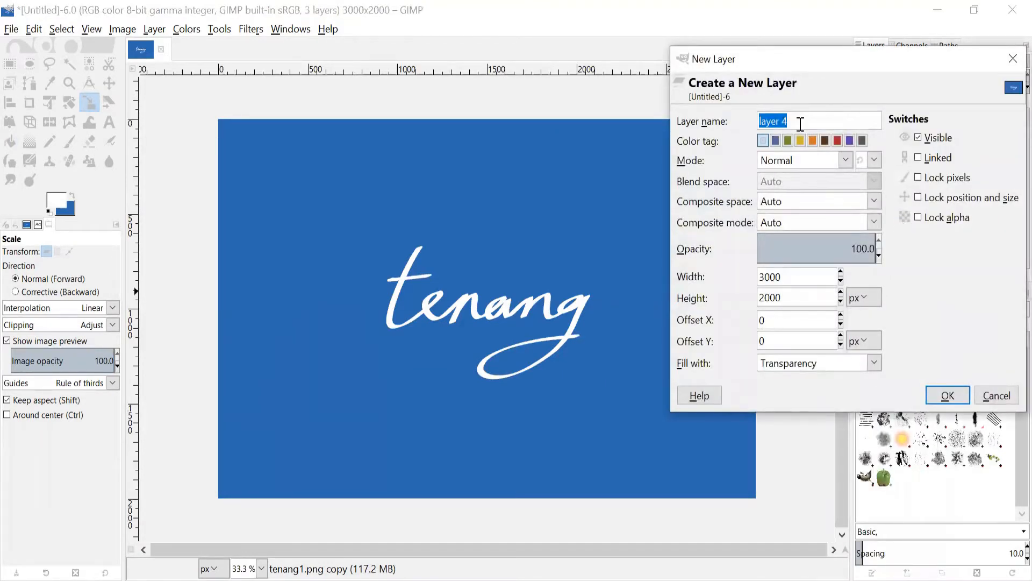
left_click(948, 396)
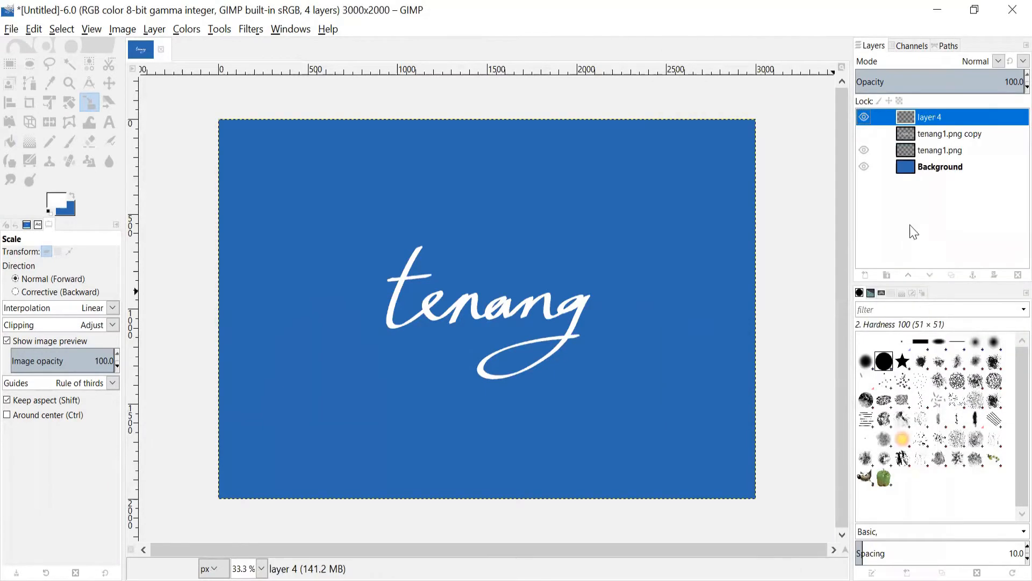
- Select the white lettering on the tenang1.png layer by color and convert the selection to a path
left_click(932, 151)
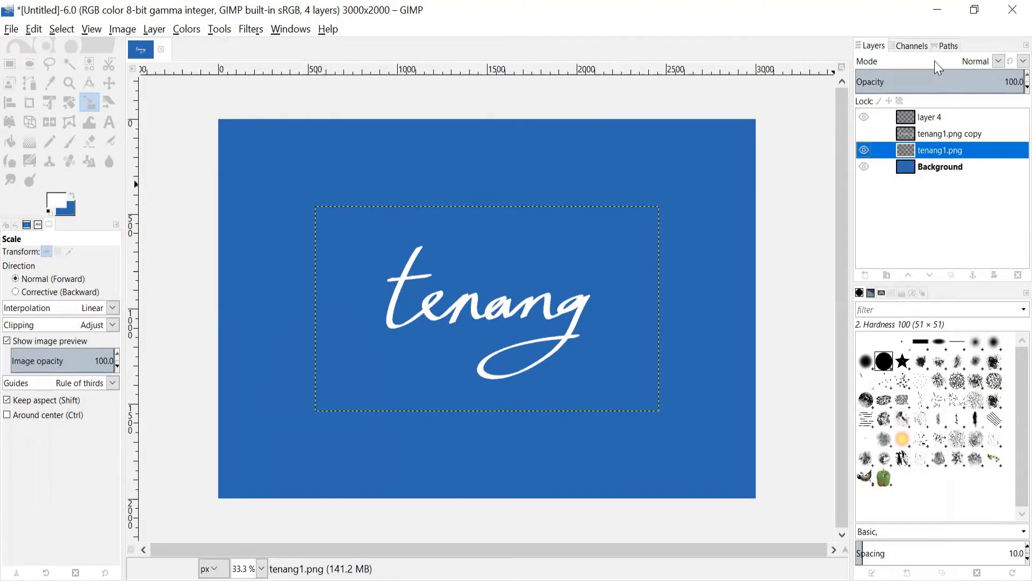
left_click(948, 47)
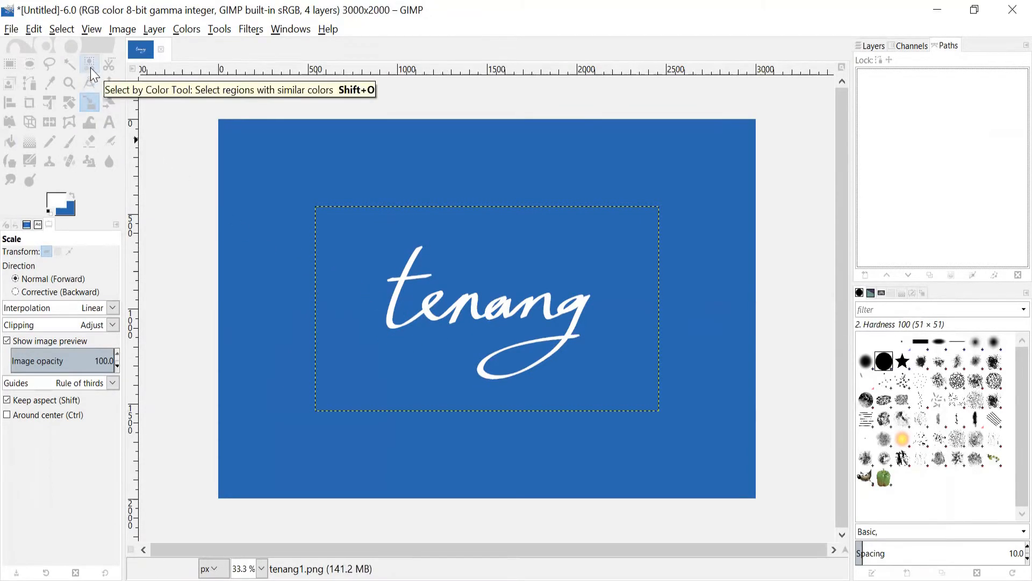
left_click(90, 68)
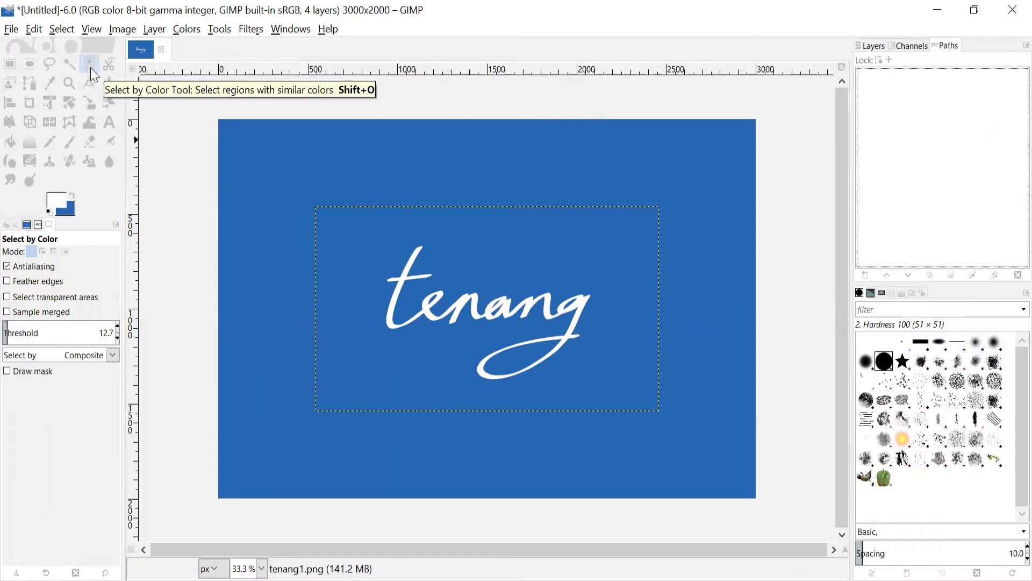
left_click(402, 276)
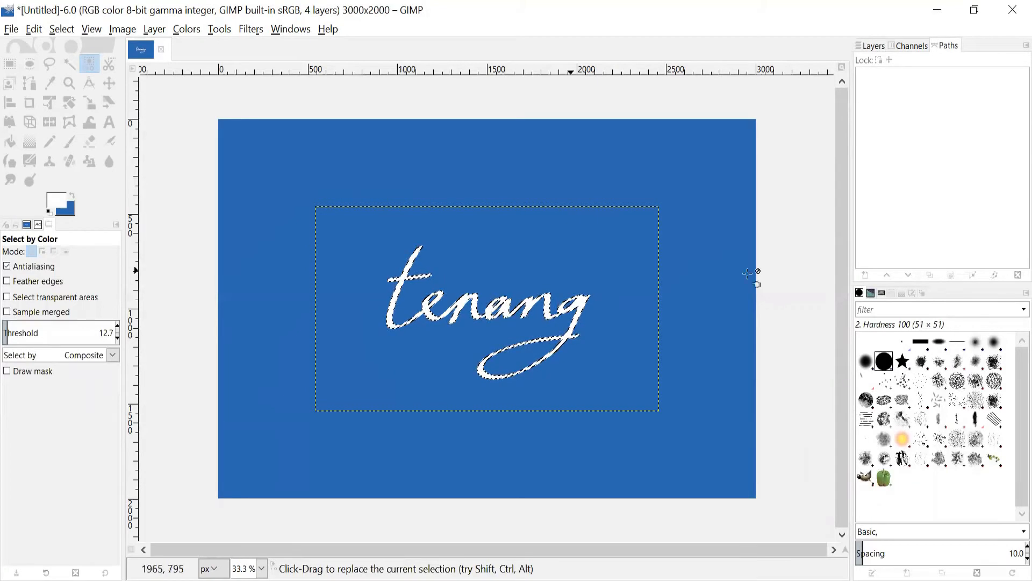
left_click(973, 277)
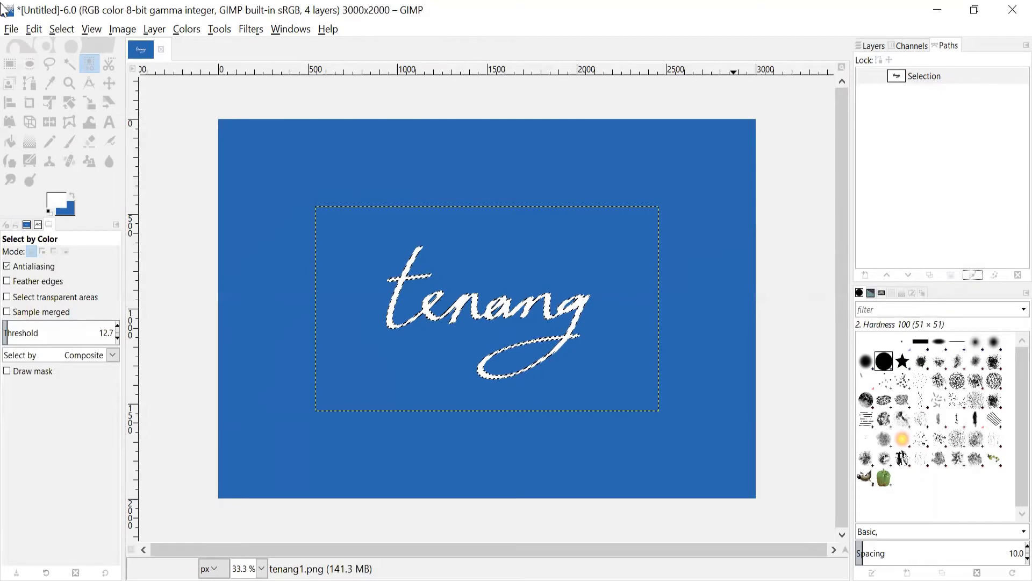
- Clear the selection and make the lettering's path visible on the canvas
left_click(60, 29)
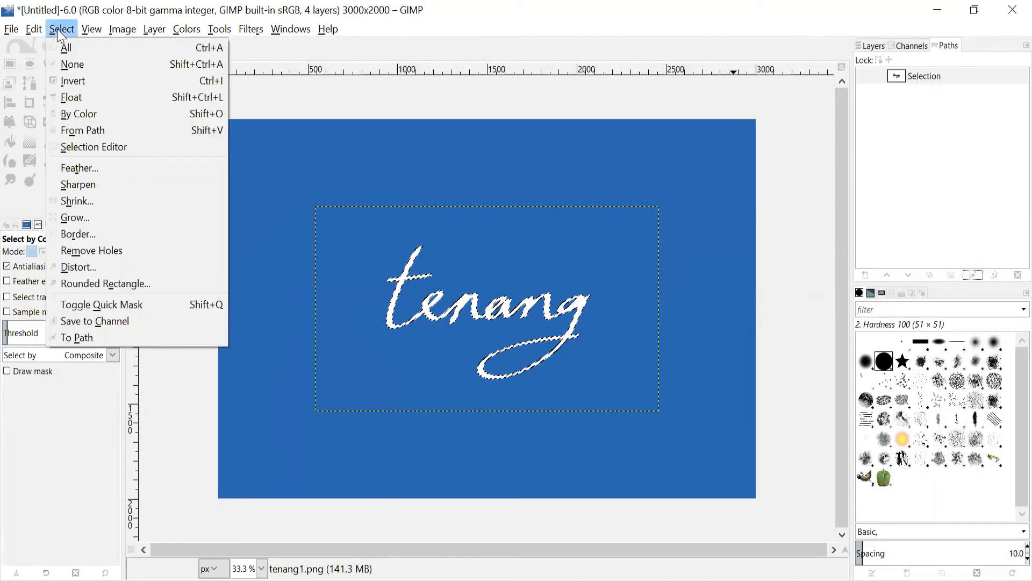
left_click(82, 69)
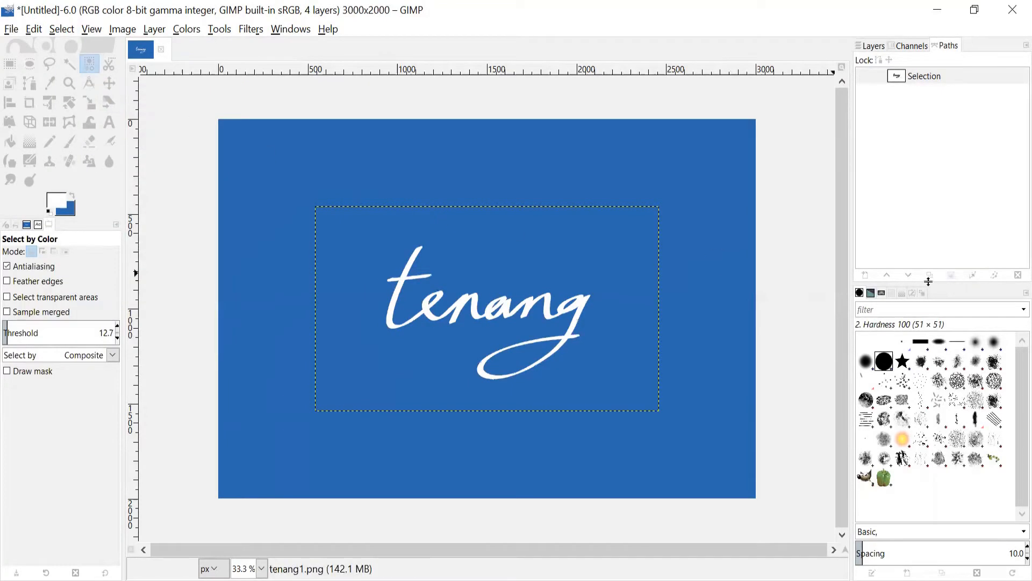
left_click(920, 81)
left_click(865, 78)
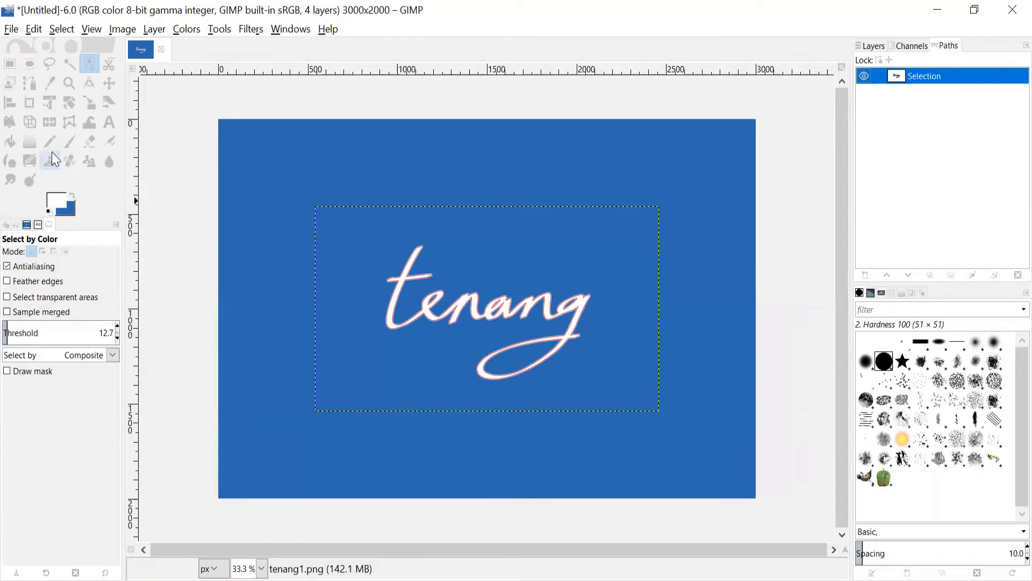
- Scale the lettering's path up proportionally to about 2963 × 1830 px so it nearly fills the canvas
left_click(87, 108)
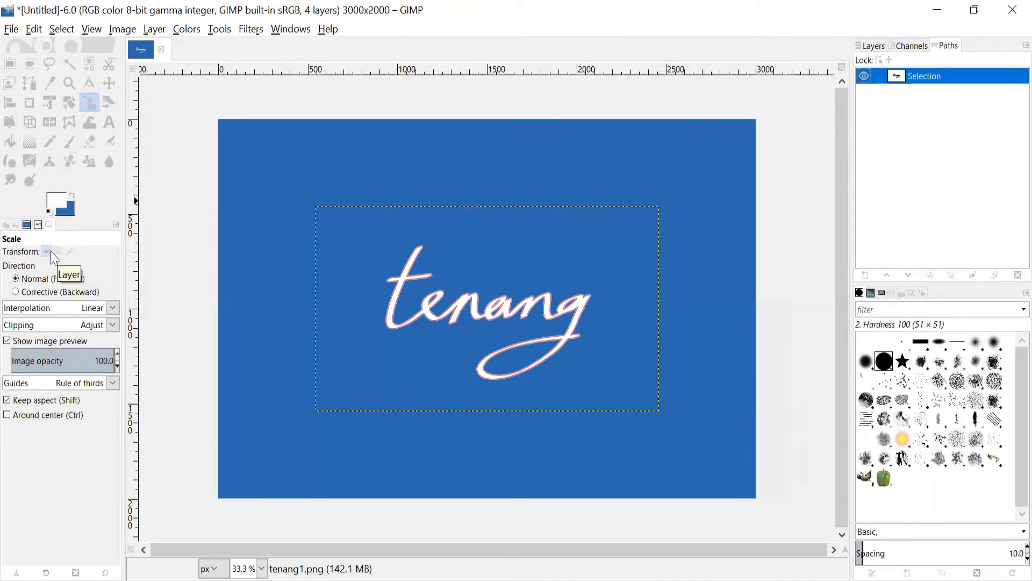
left_click(68, 252)
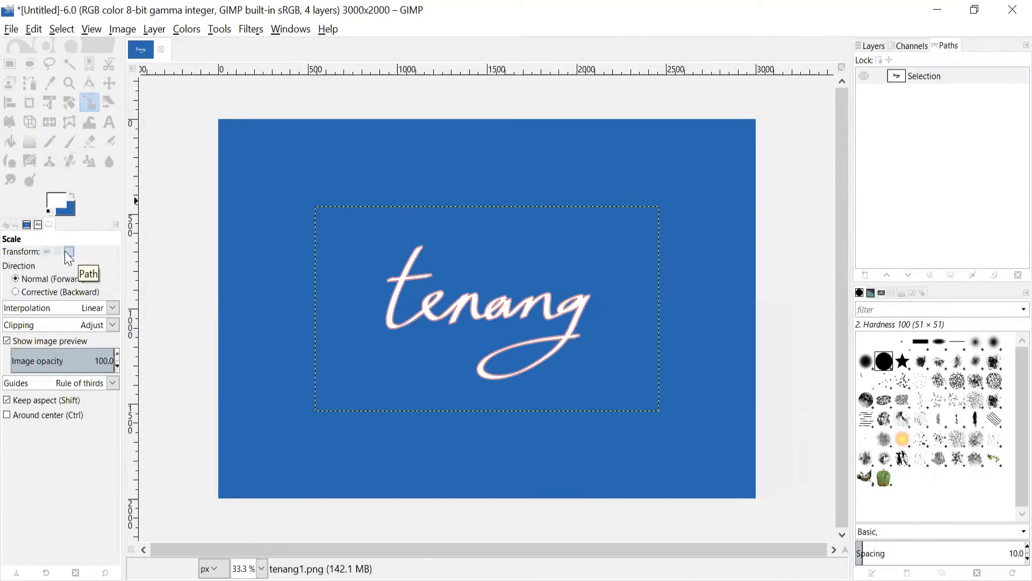
left_click_drag(345, 263, 183, 159)
left_click_drag(591, 375, 732, 472)
left_click_drag(260, 178, 256, 175)
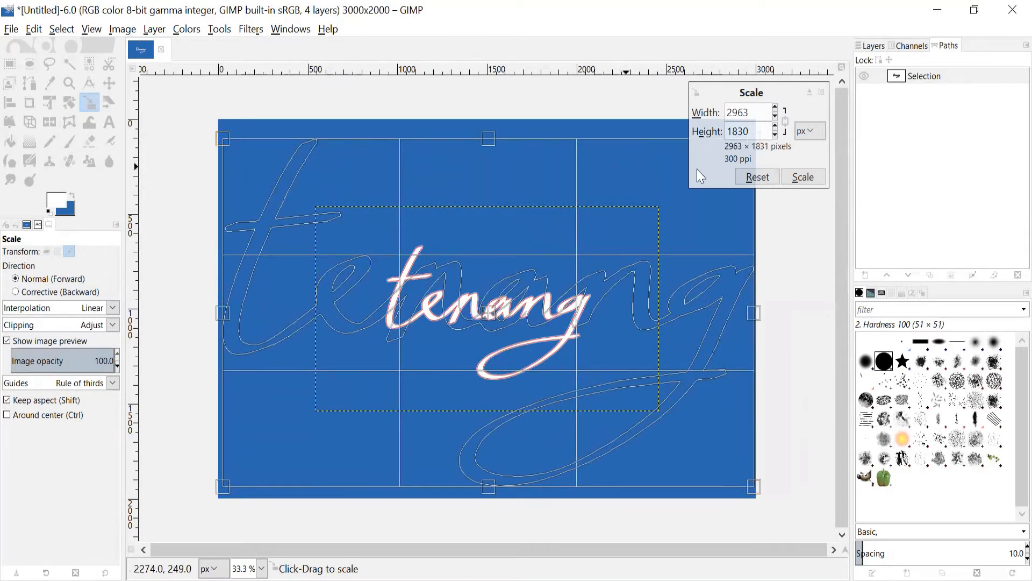
left_click(806, 178)
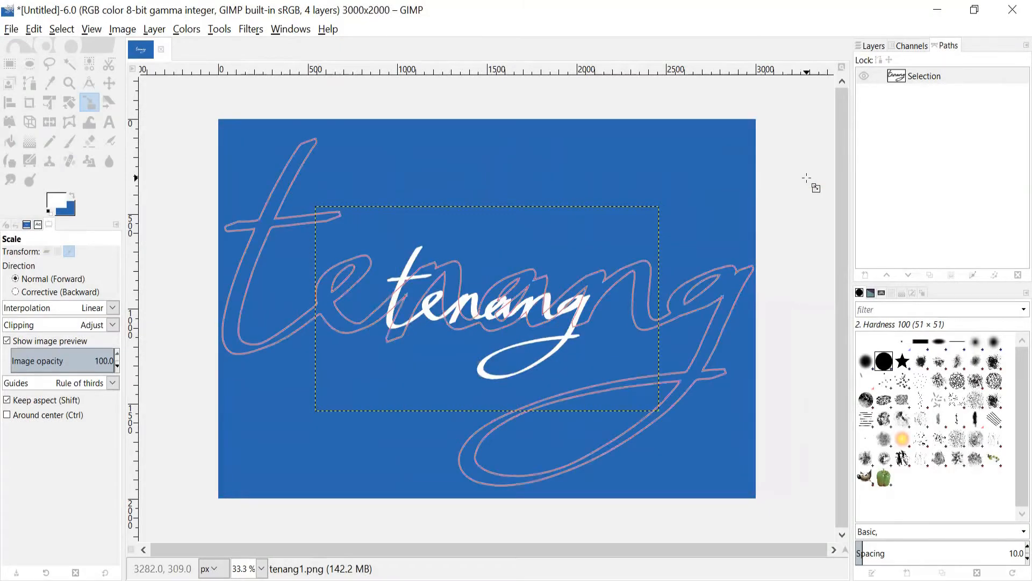
- Hide the tenang1.png layer and make the empty layer 4 active
left_click(873, 47)
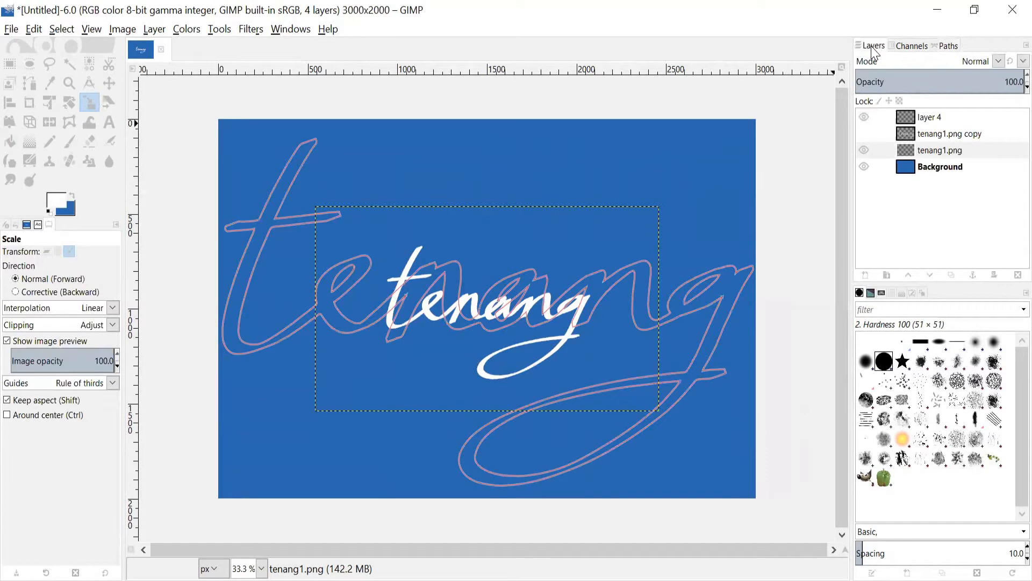
left_click(866, 156)
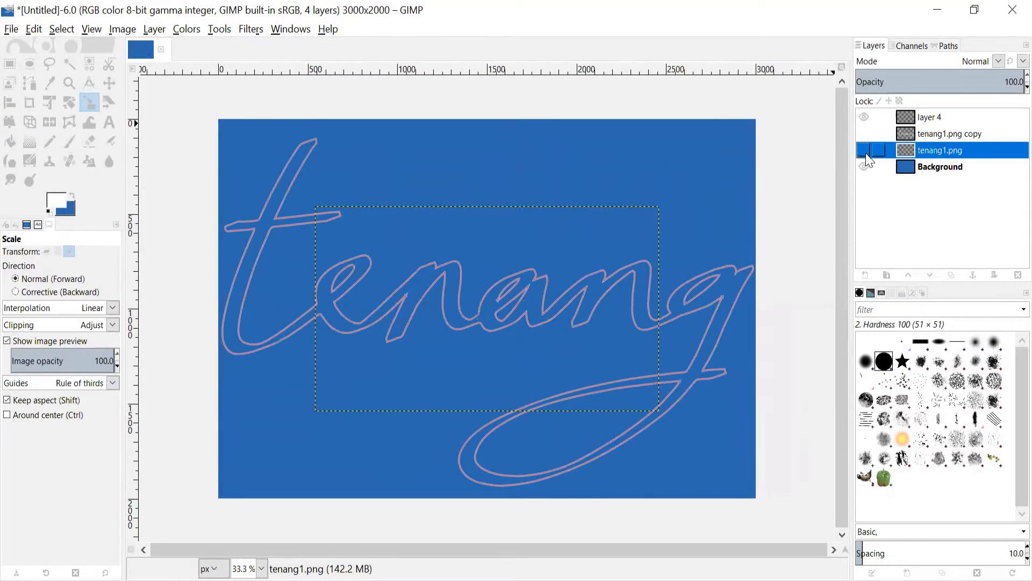
left_click(927, 122)
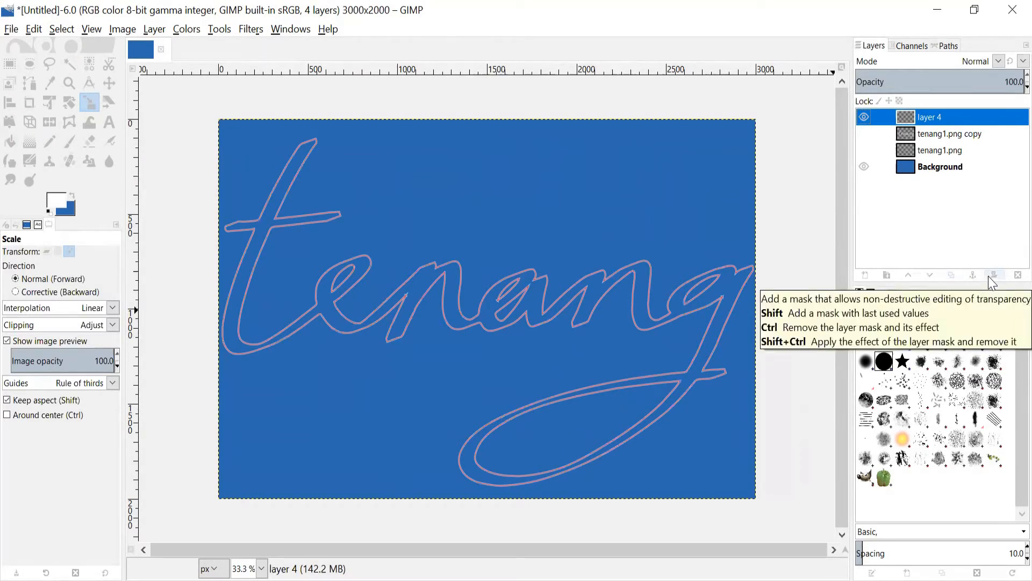
- Convert the enlarged lettering path to a selection and return to the layer list
left_click(952, 47)
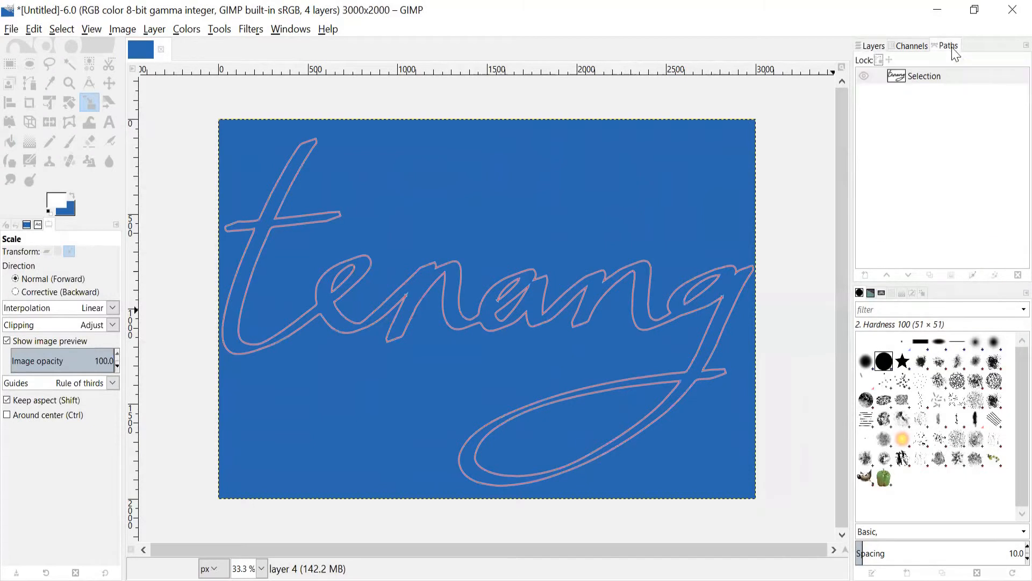
left_click(953, 276)
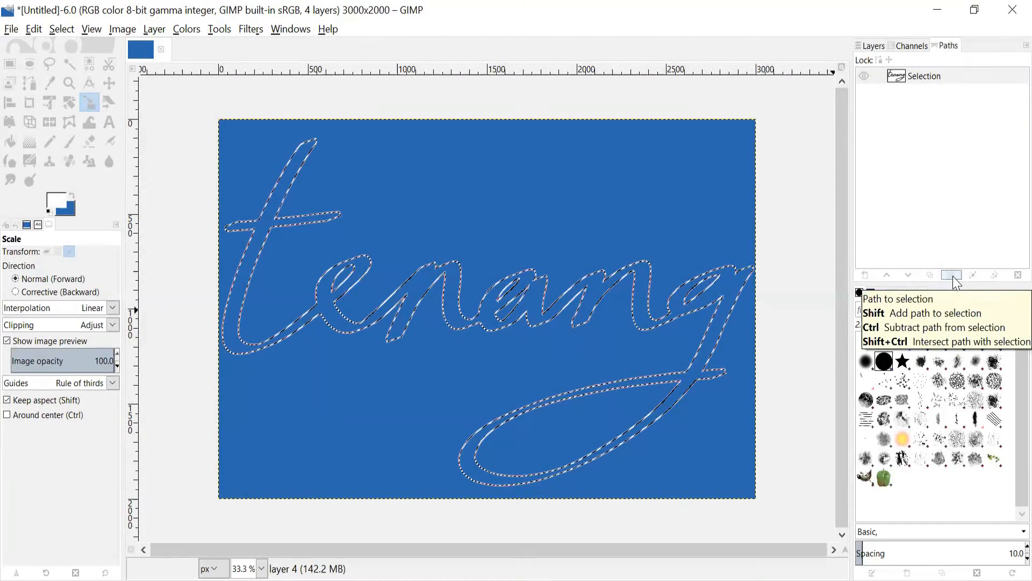
left_click(62, 31)
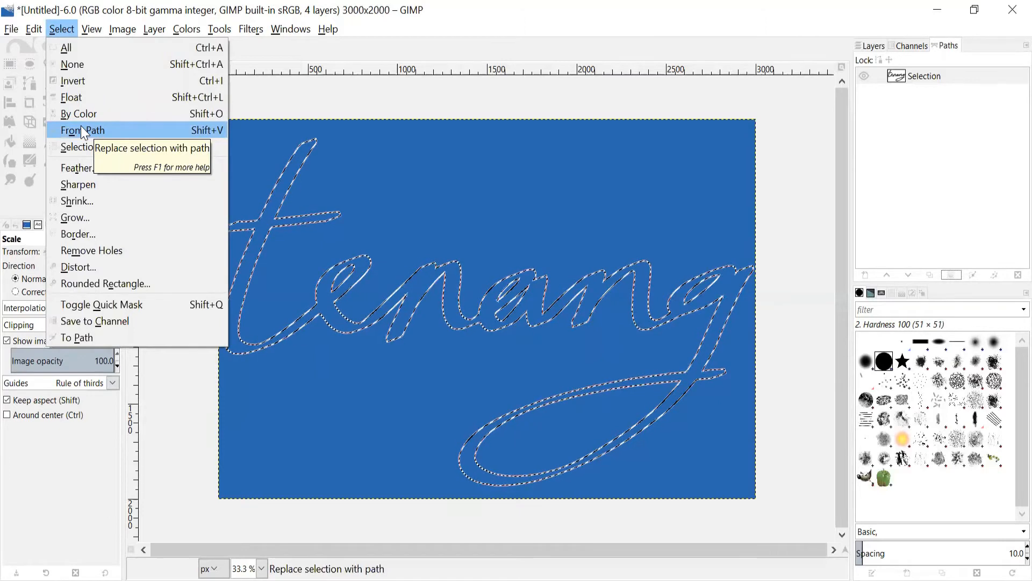
left_click(874, 47)
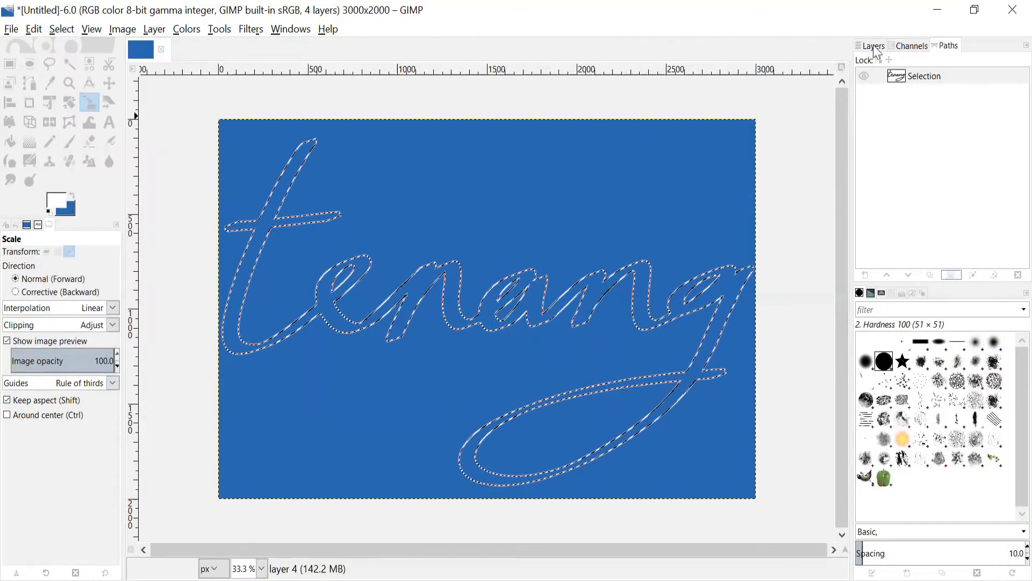
- Fill the enlarged lettering selection on layer 4 with white using Bucket Fill on the whole selection
left_click(875, 47)
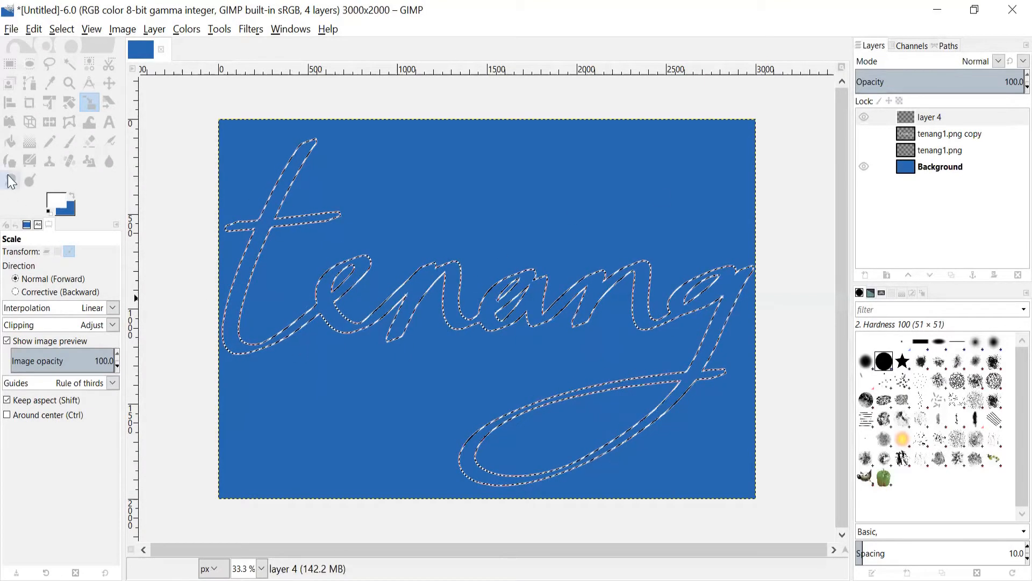
left_click(12, 143)
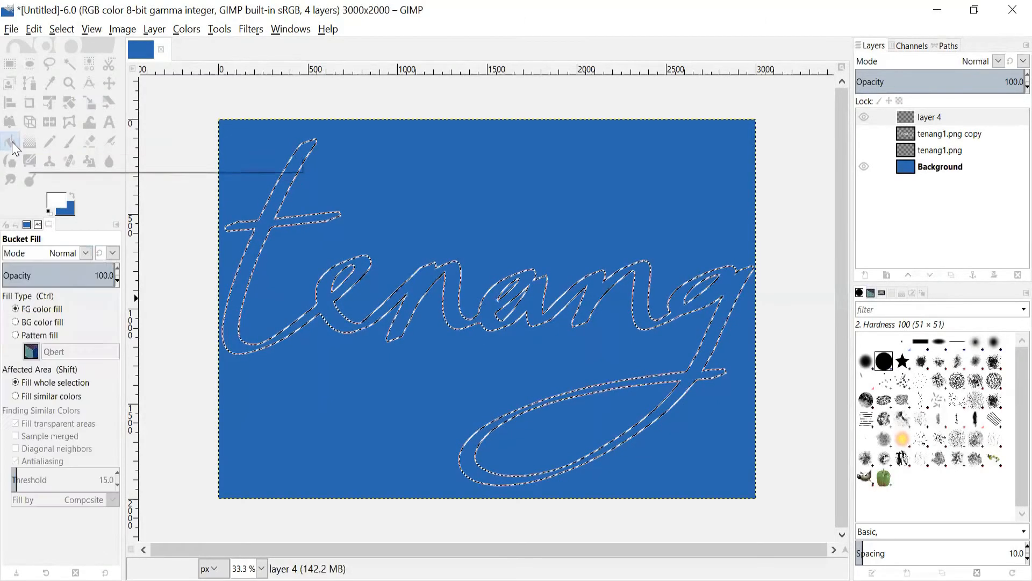
left_click(266, 222)
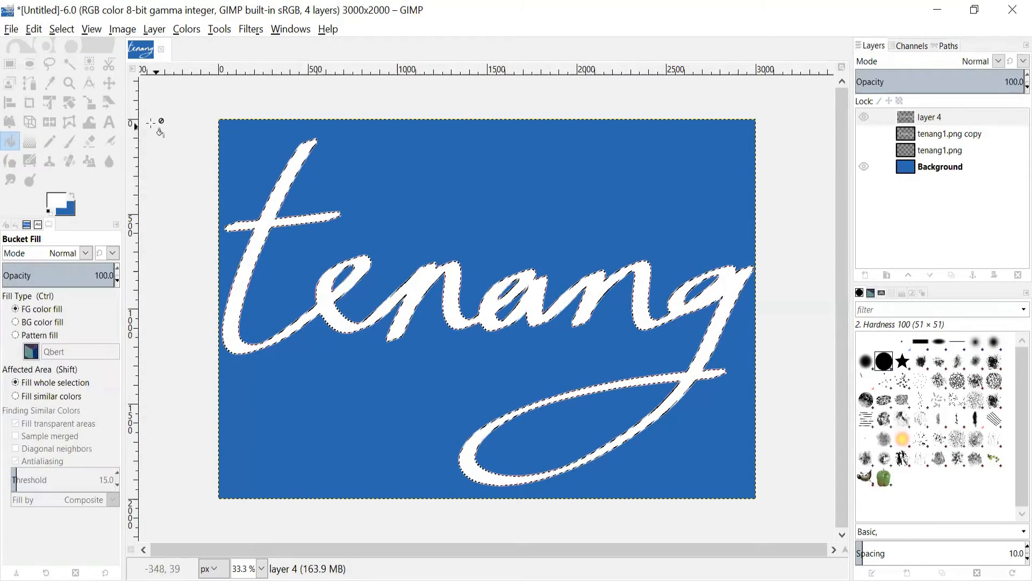
- Clear the selection, hide the lettering's path, and return to the layer list
left_click(61, 29)
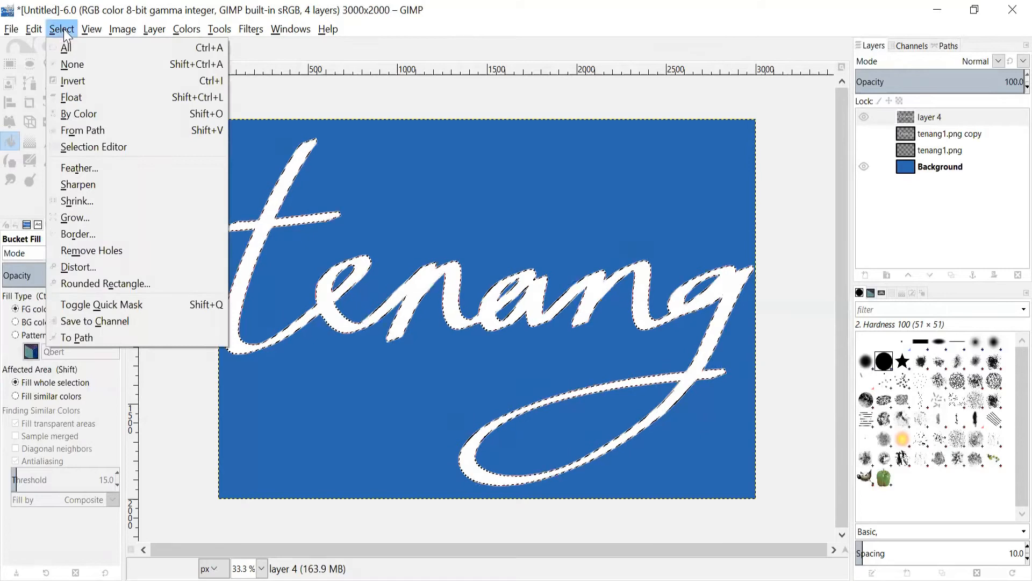
left_click(71, 64)
left_click(955, 47)
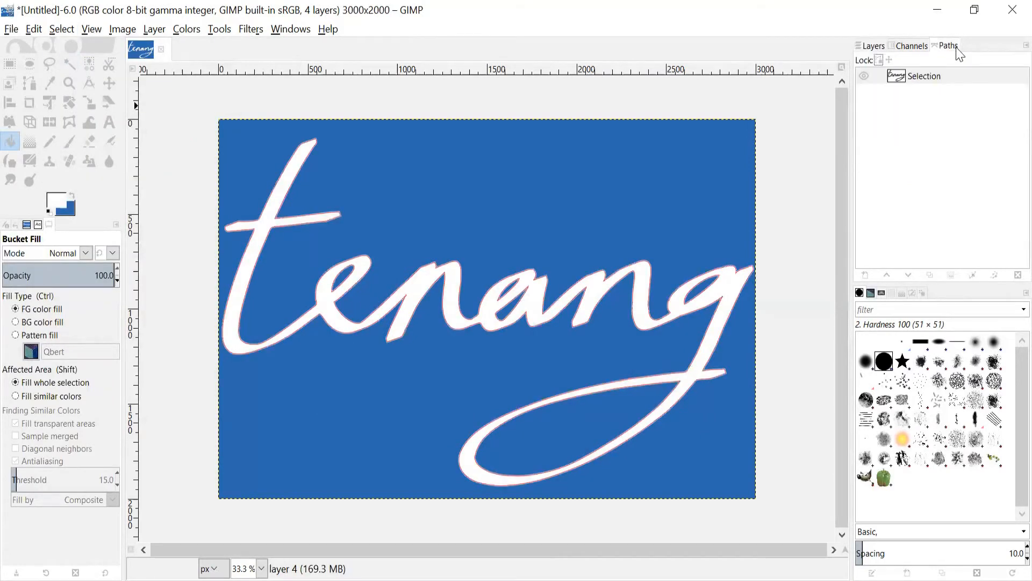
left_click(864, 81)
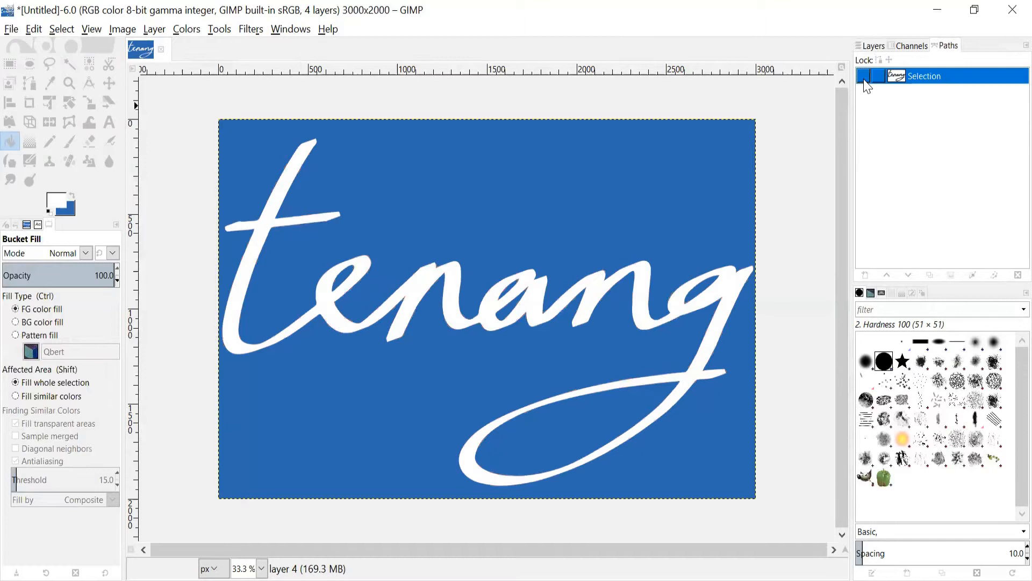
left_click(875, 46)
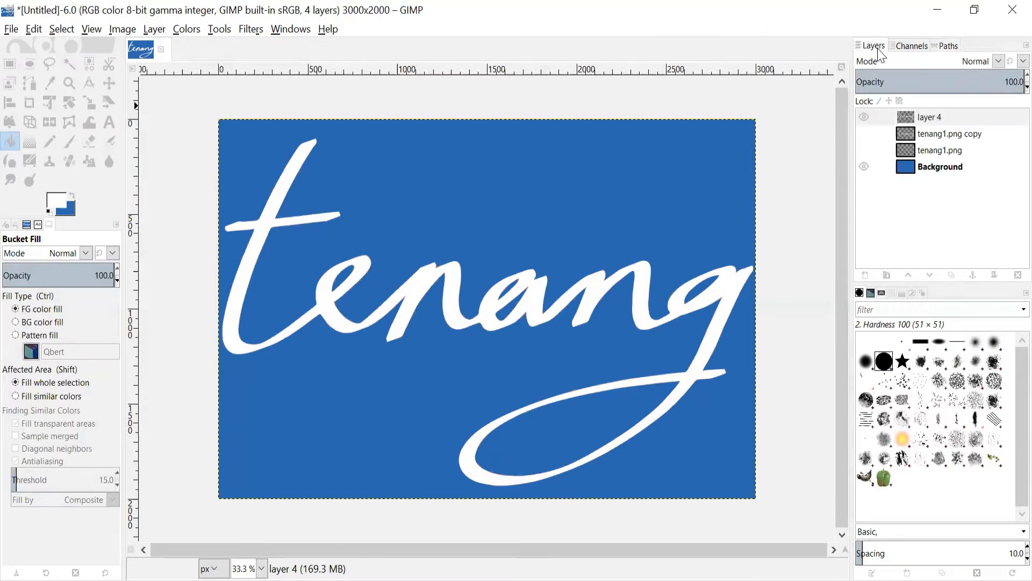
- Compare the path-based lettering on layer 4 with the tenang1.png copy lettering by toggling the layers' visibility
left_click(864, 116)
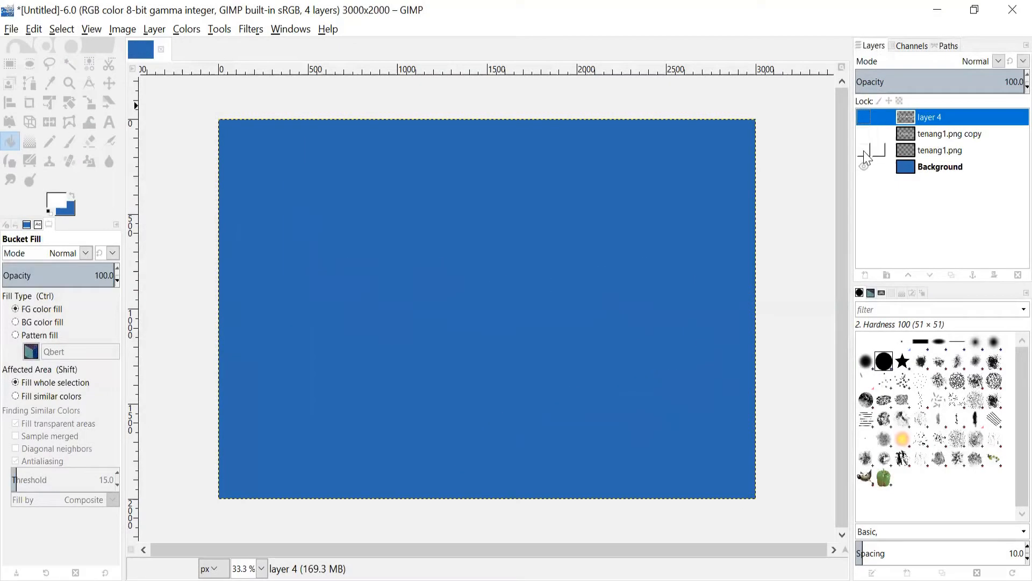
left_click(865, 153)
left_click(864, 151)
left_click(864, 134)
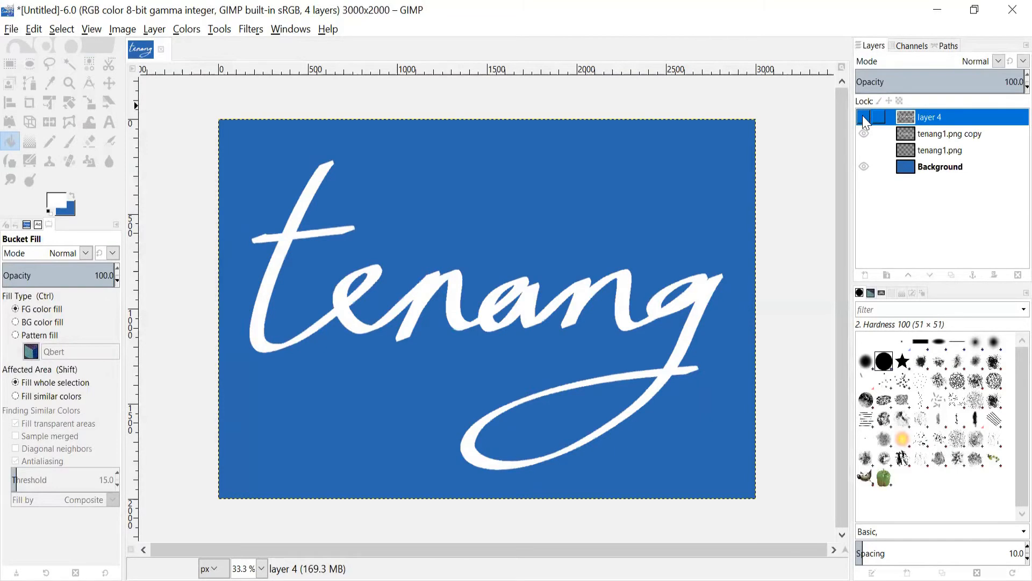
left_click(864, 118)
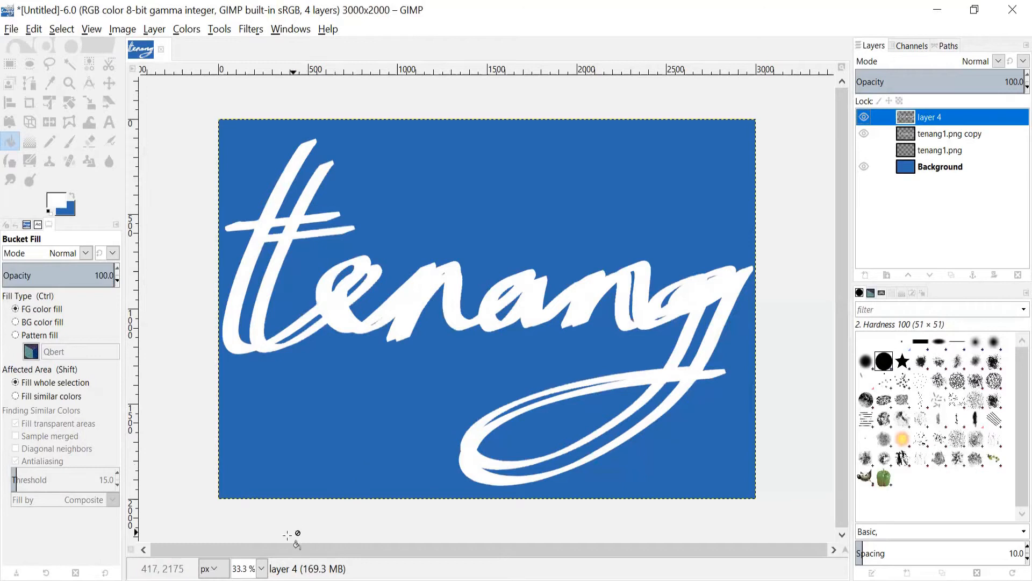
- Examine the letter edges at 100% zoom, showing the tenang1.png copy alone and layer 4 alone
left_click(261, 569)
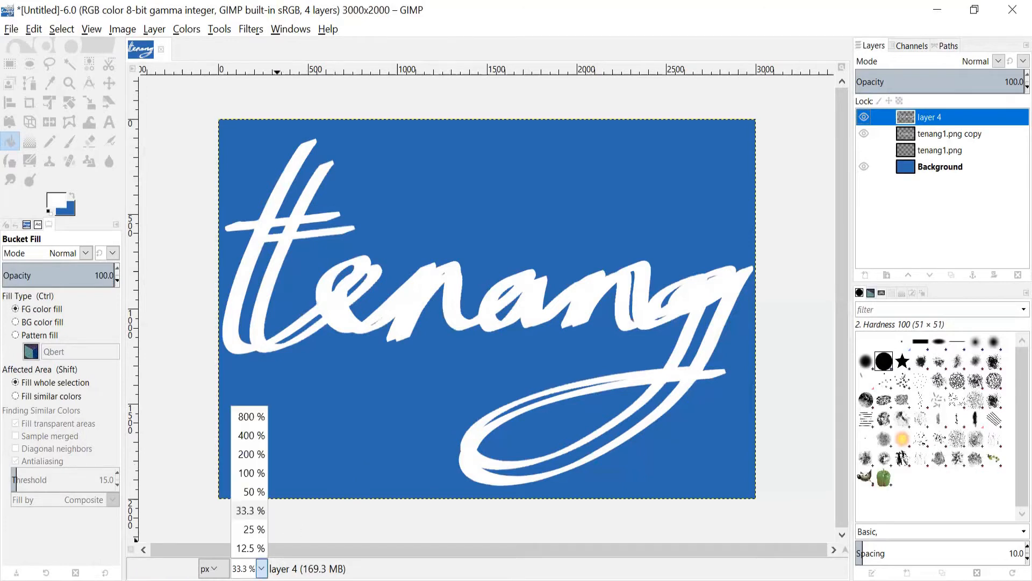
left_click(261, 472)
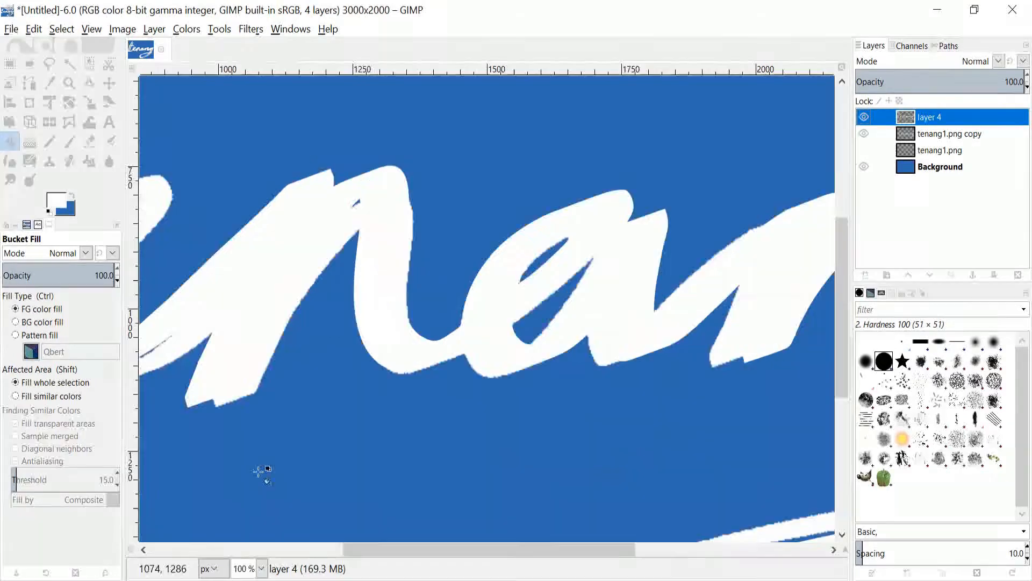
left_click(864, 117)
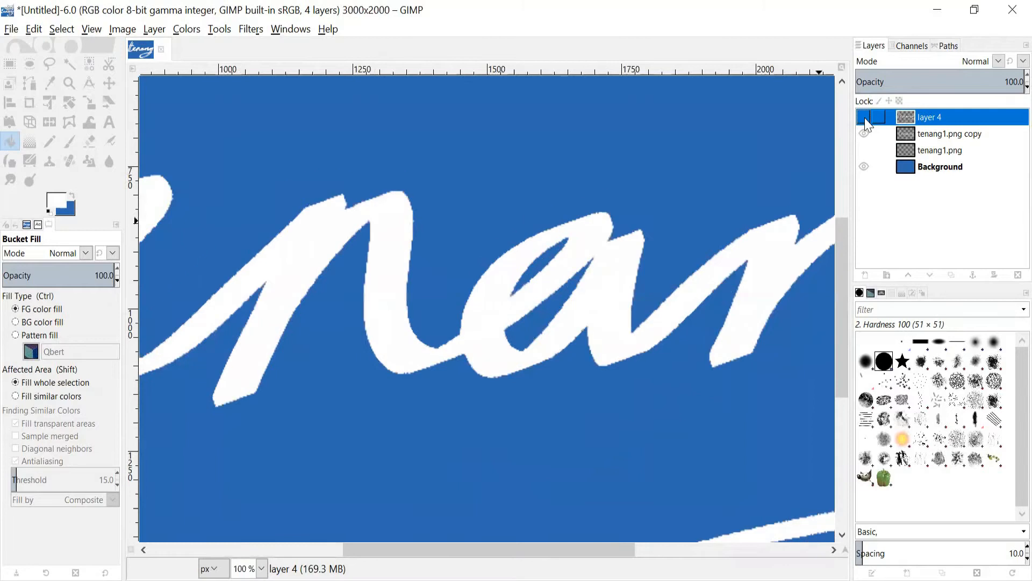
left_click(953, 134)
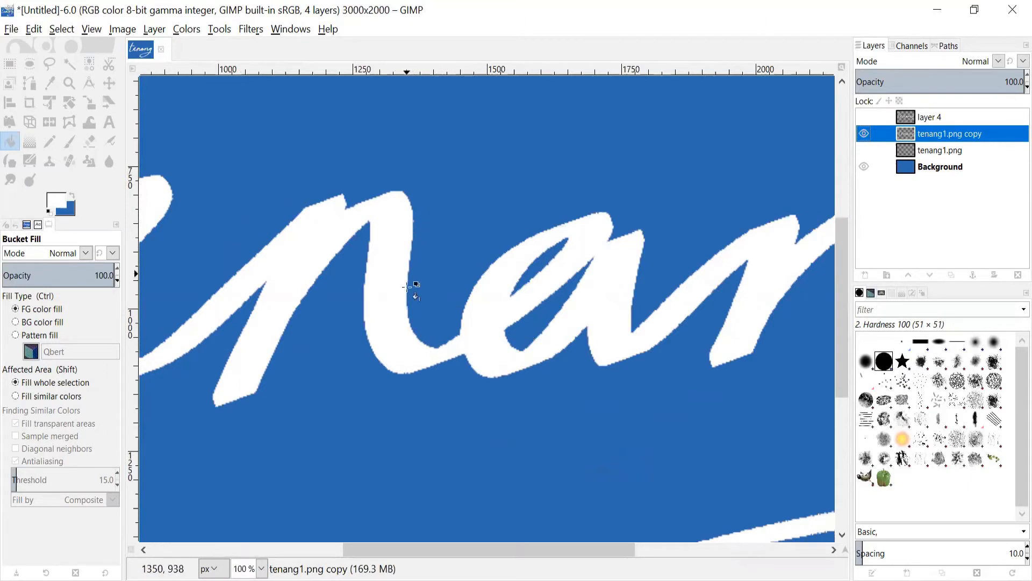
left_click(864, 133)
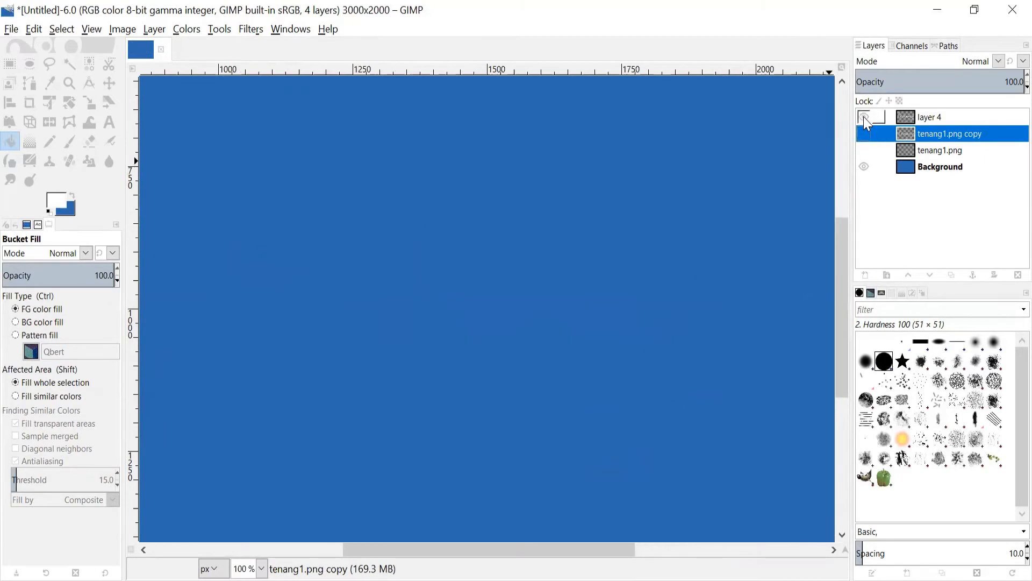
left_click(864, 118)
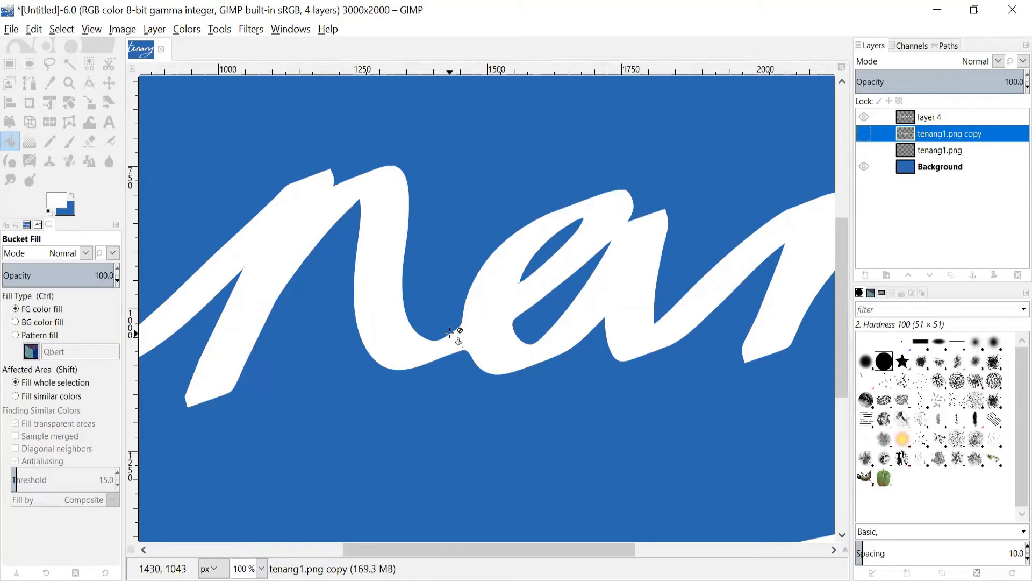
- Hide layer 4 and show the original tenang1.png lettering over the background at 33.3% zoom
left_click(864, 118)
left_click(864, 151)
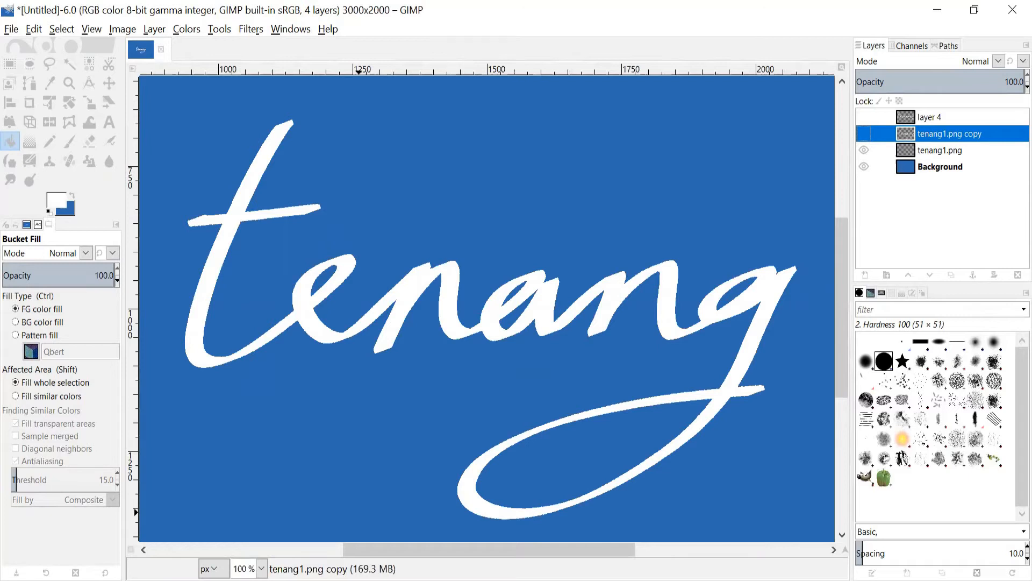
left_click(261, 568)
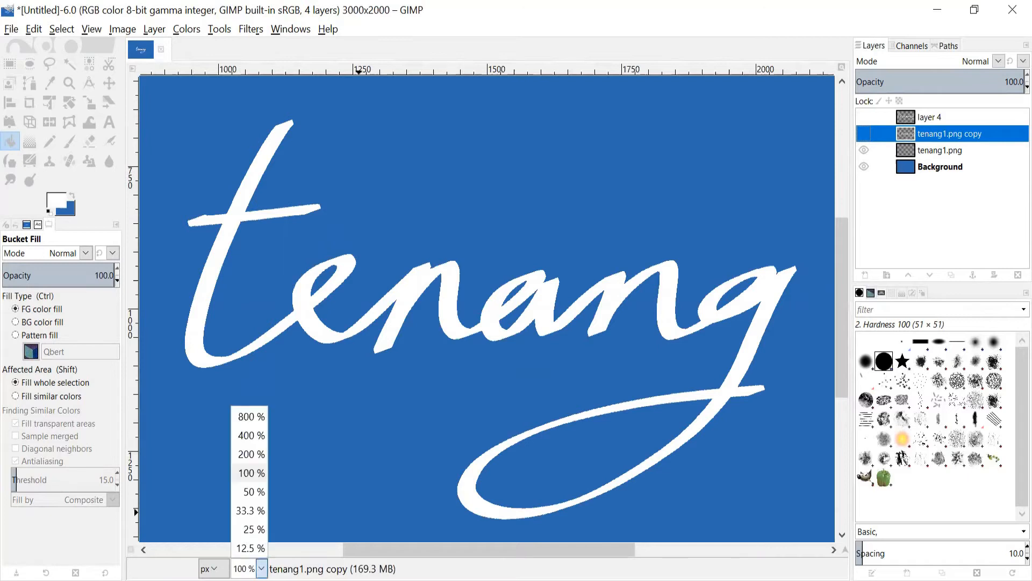
left_click(253, 510)
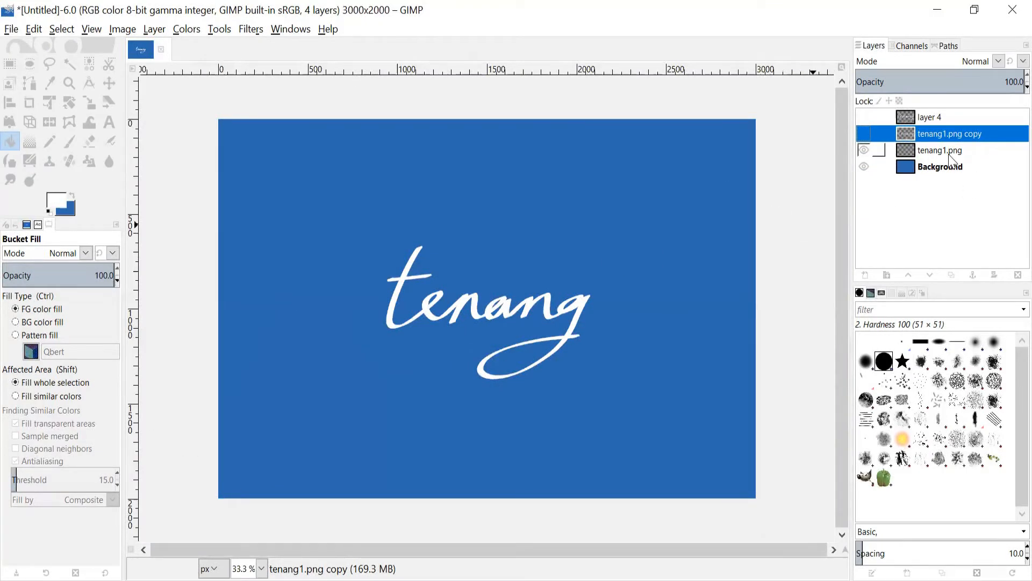
- Make the tenang1.png layer active, swap the foreground and background colours, and set the foreground to yellow ecf130
left_click(949, 153)
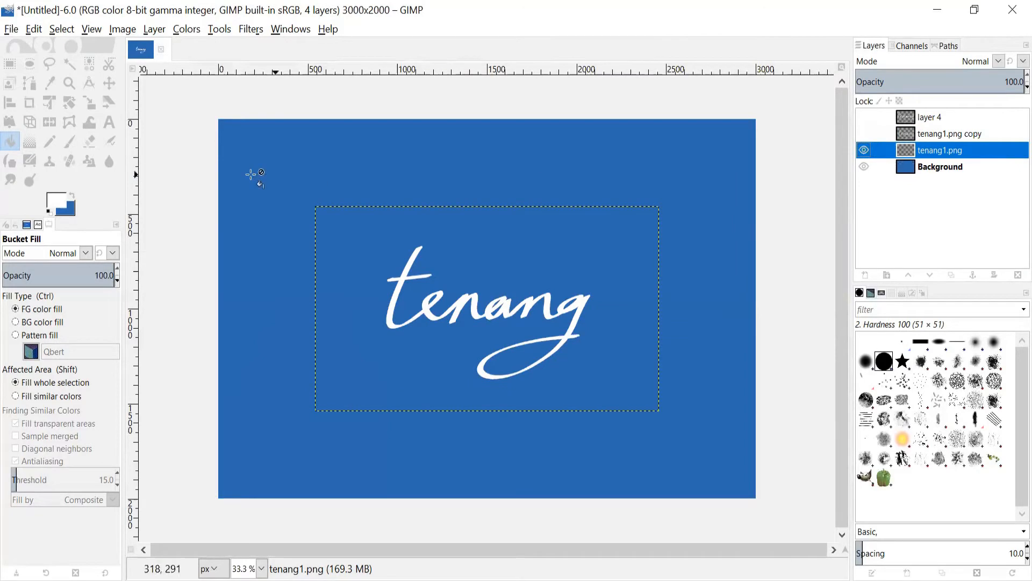
left_click(72, 195)
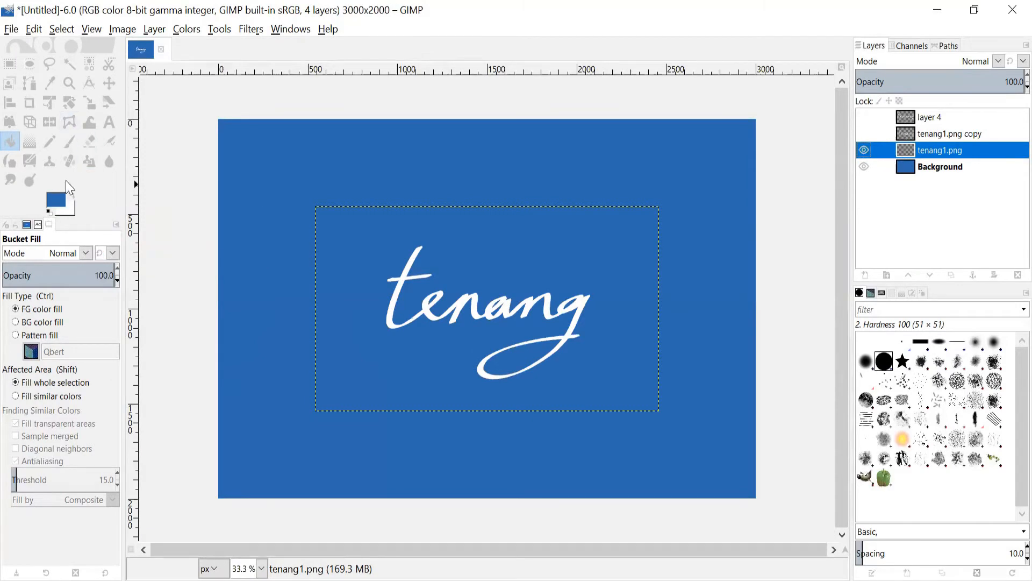
left_click(57, 199)
left_click(200, 306)
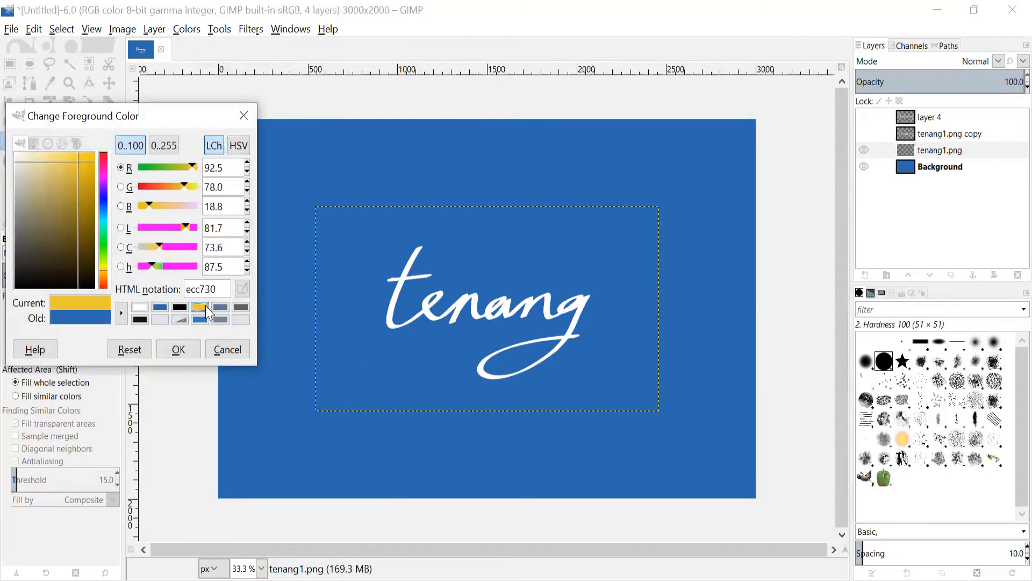
left_click_drag(184, 188, 194, 188)
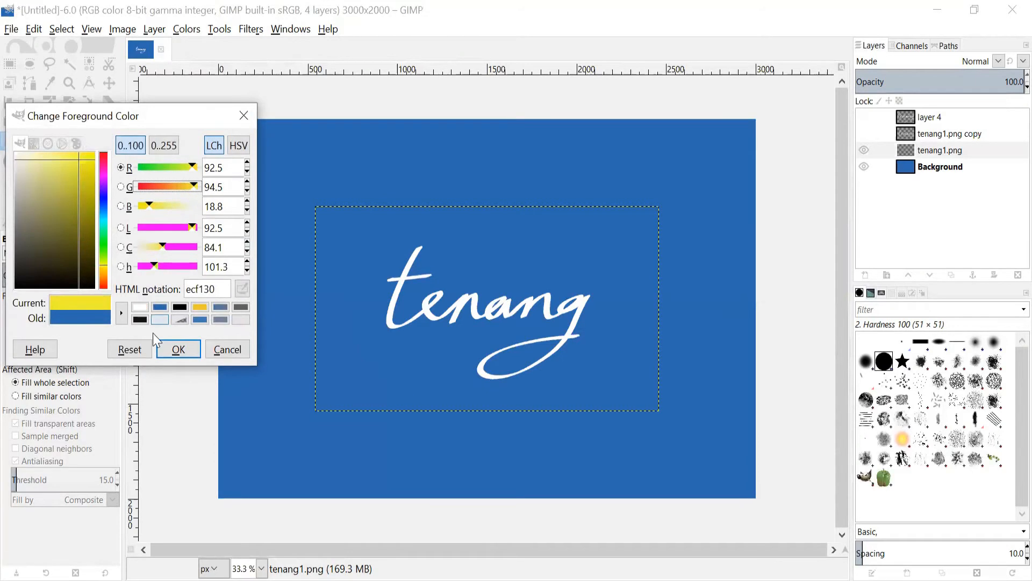
left_click(178, 350)
- Paint three yellow dots above the final g of the tenang1.png lettering with the 51 px Hardness 100 Paintbrush
left_click(69, 142)
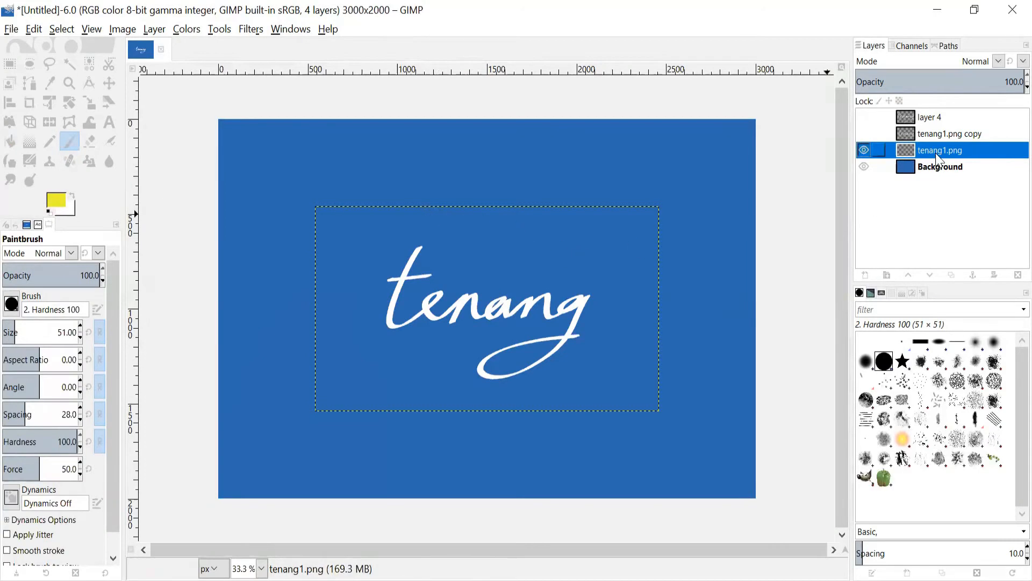
left_click(595, 267)
left_click(606, 277)
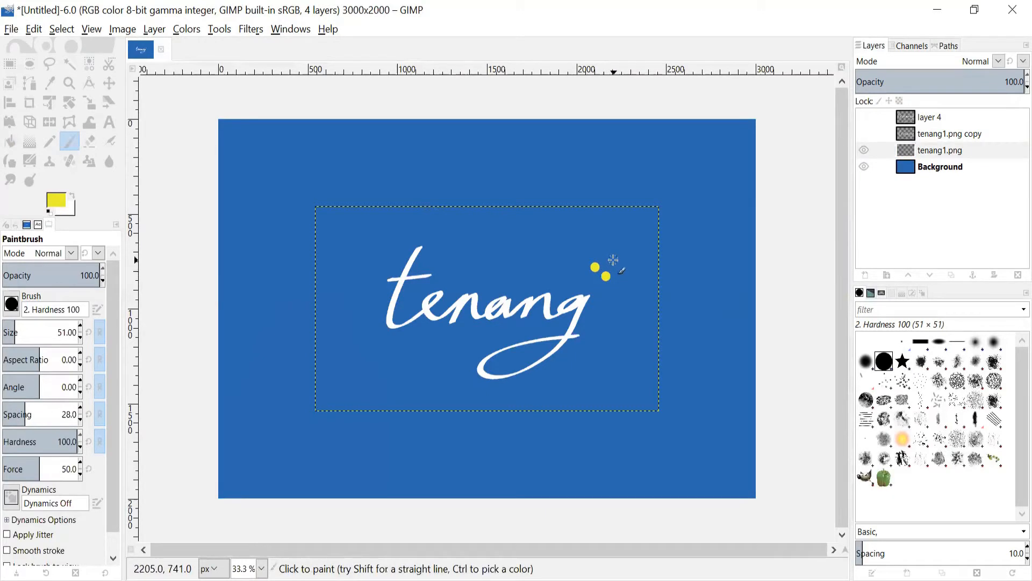
left_click(613, 259)
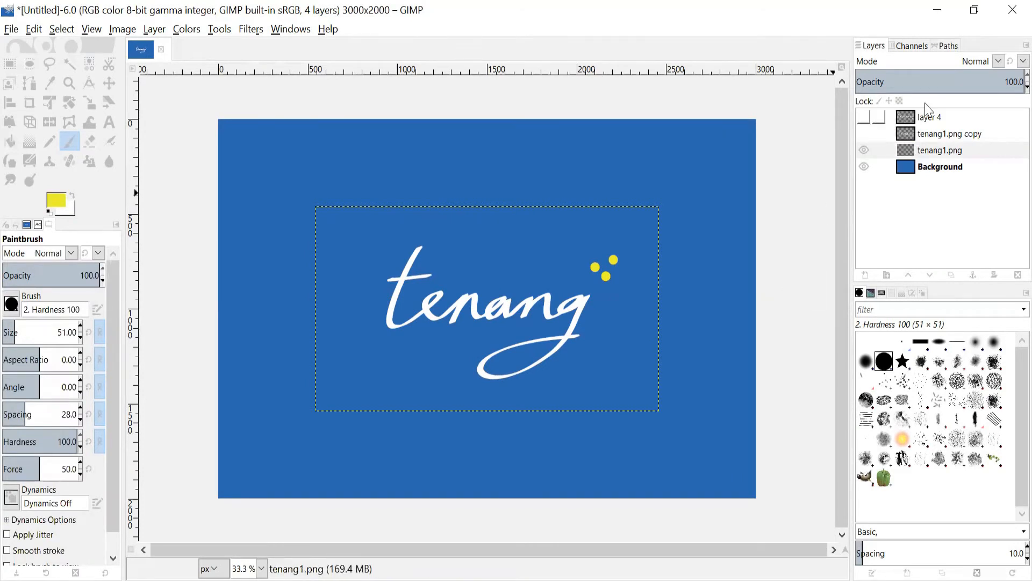
- Select the yellow dots by colour and convert the selection to a new path
left_click(950, 48)
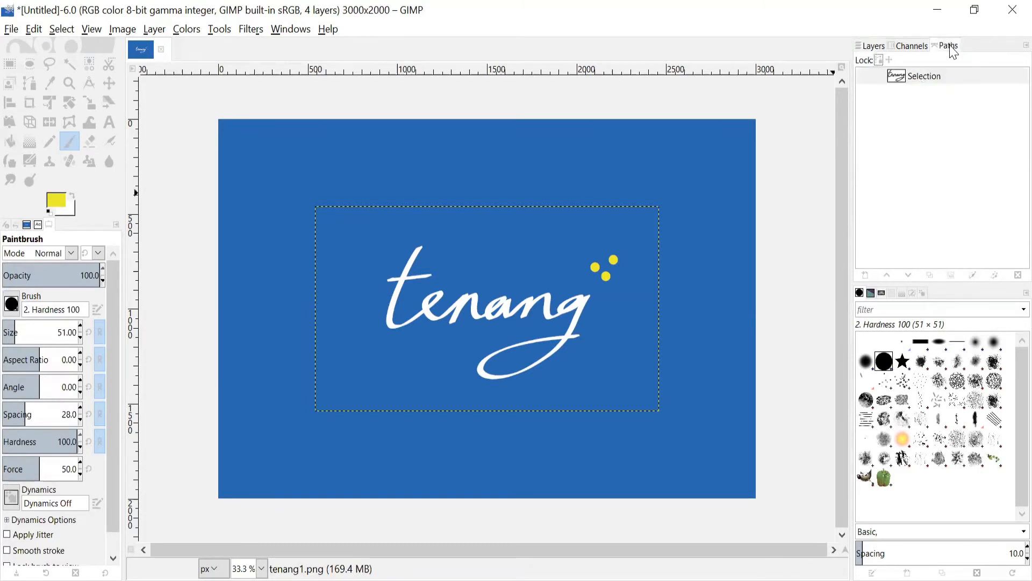
left_click(90, 66)
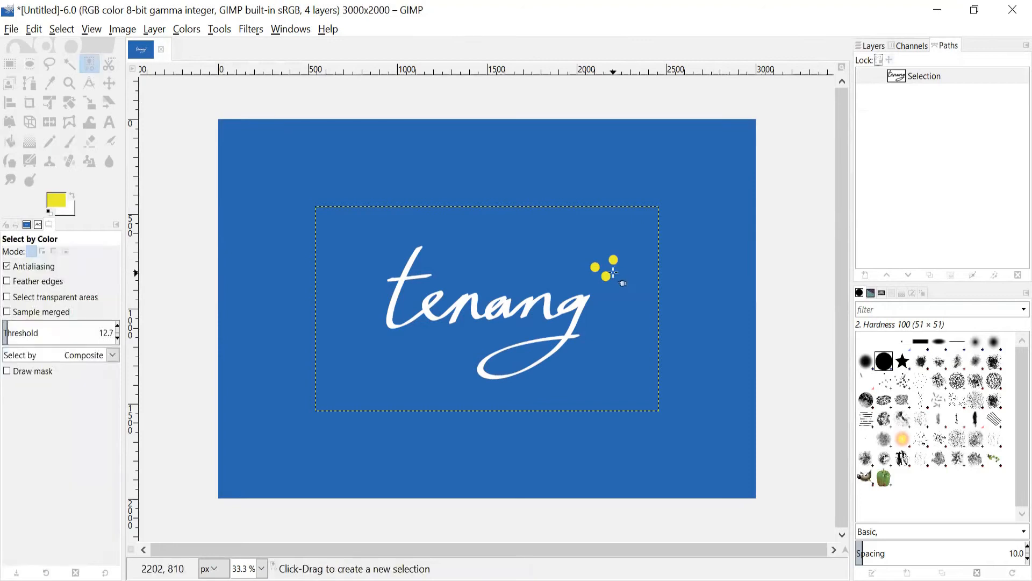
left_click(613, 260)
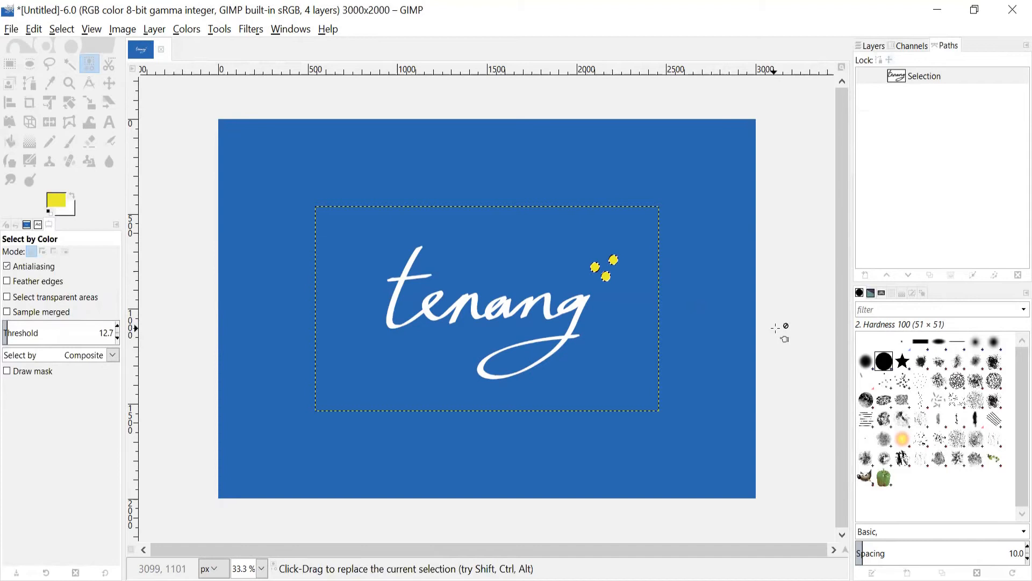
left_click(975, 276)
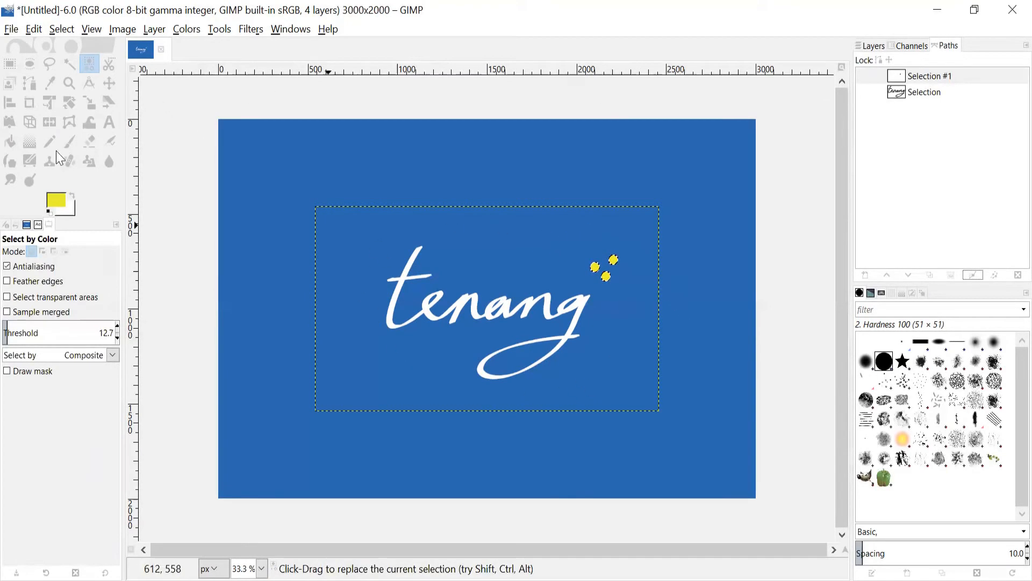
- Clear the selection and show only the dots' path on the canvas, keeping the lettering's path hidden
left_click(63, 30)
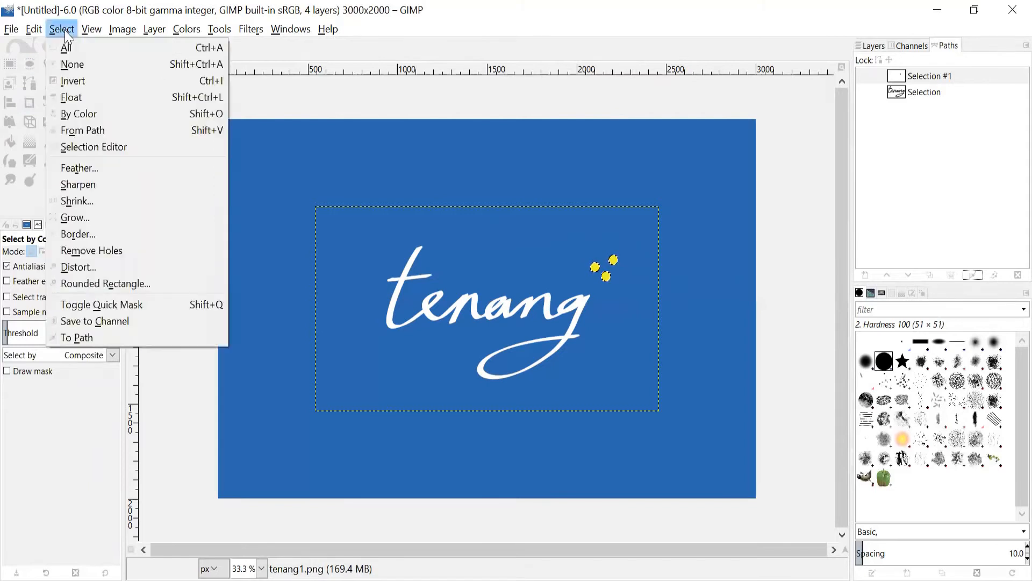
left_click(79, 62)
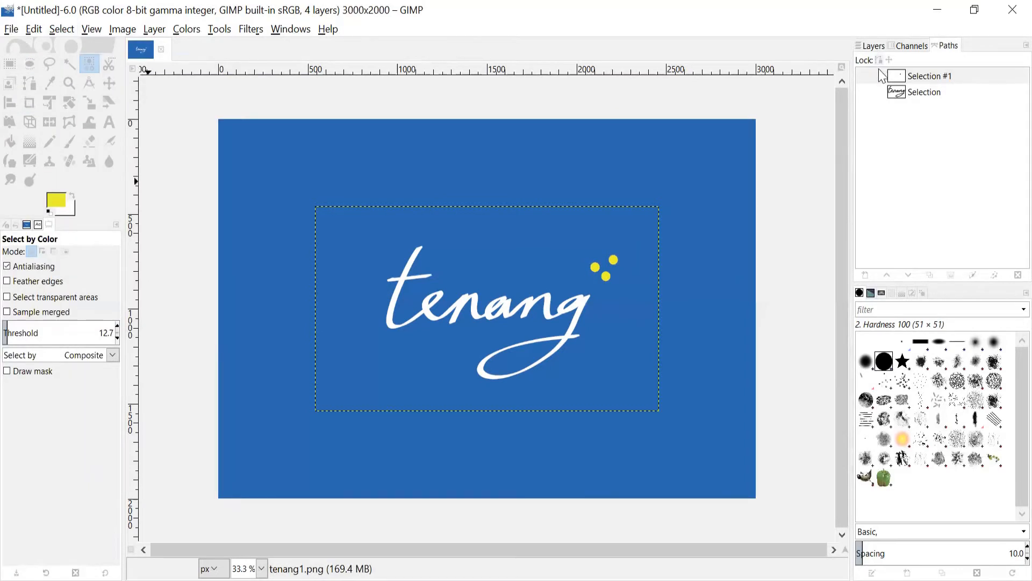
left_click(864, 76)
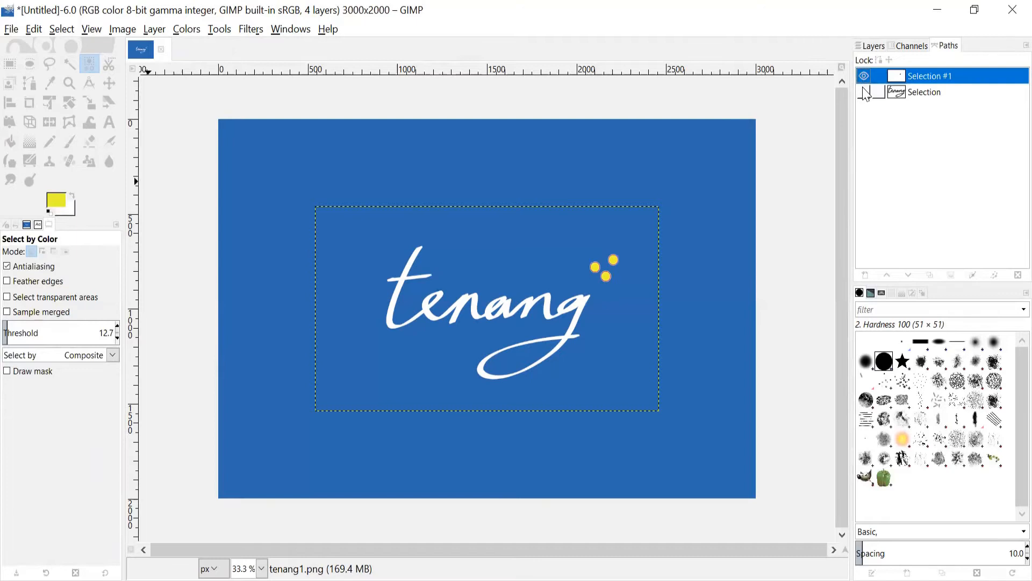
left_click(864, 92)
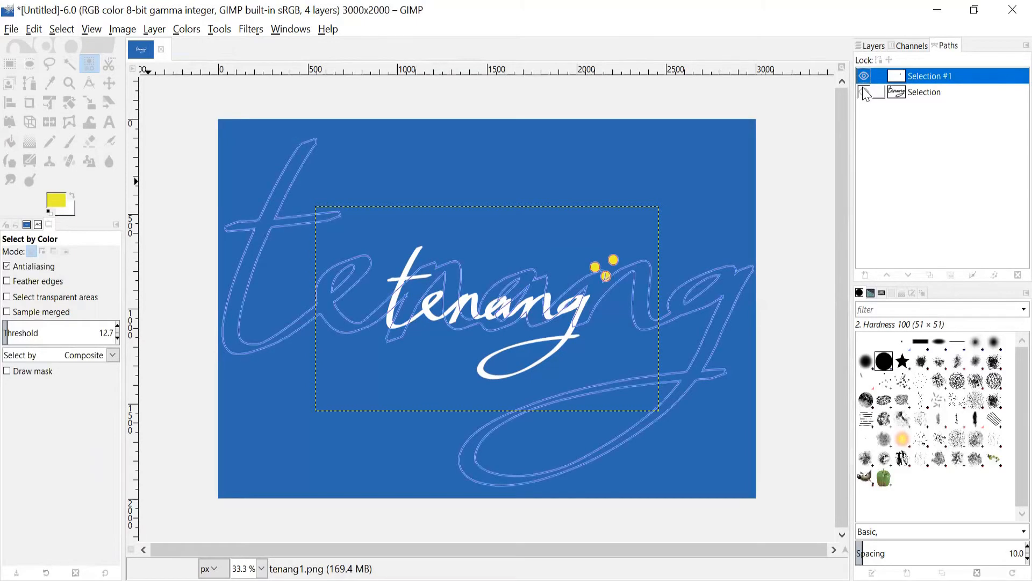
left_click(864, 92)
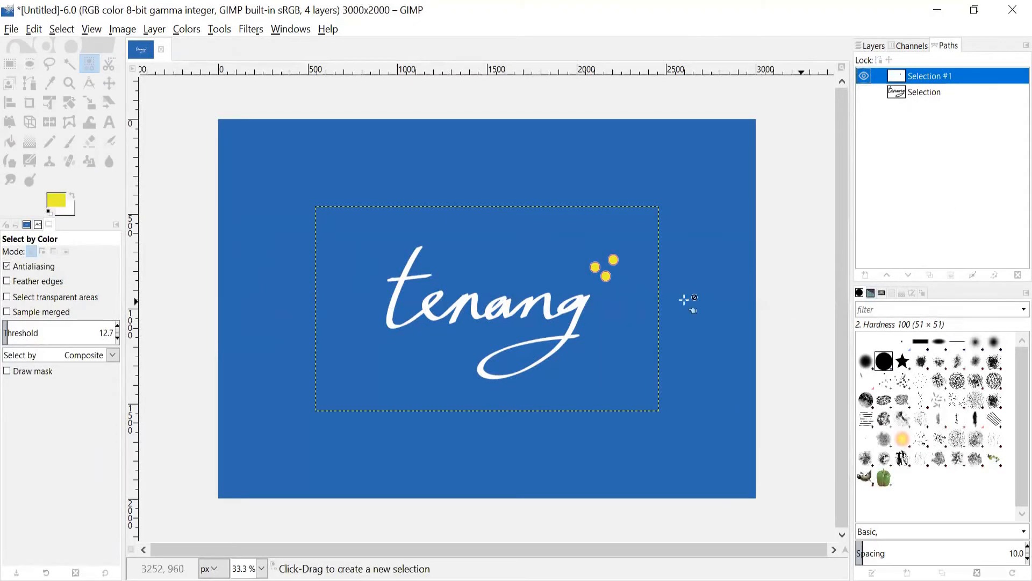
- Select the white lettering on the tenang1.png layer by colour and convert the selection to a new path
left_click(73, 195)
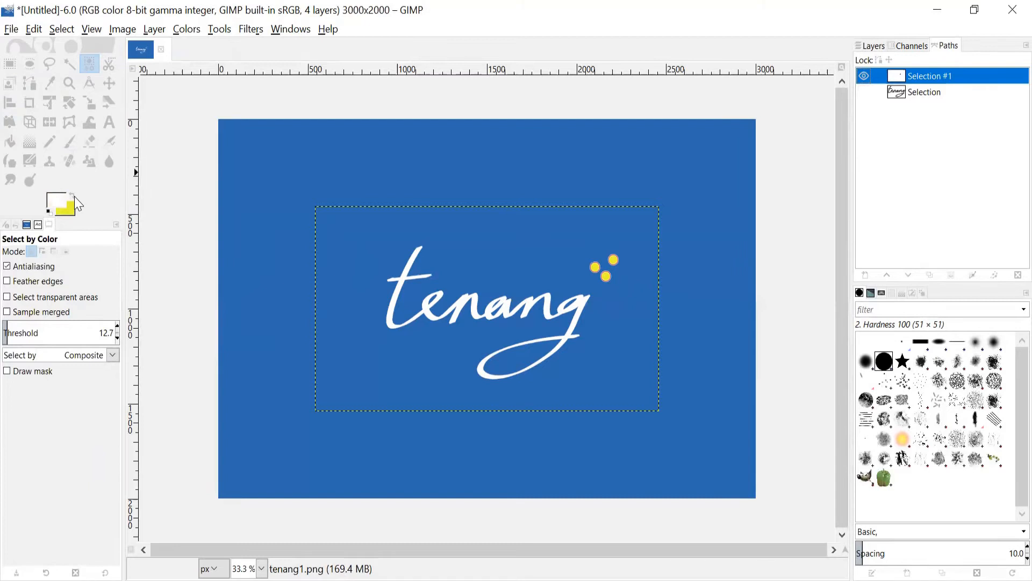
left_click(72, 195)
left_click(873, 46)
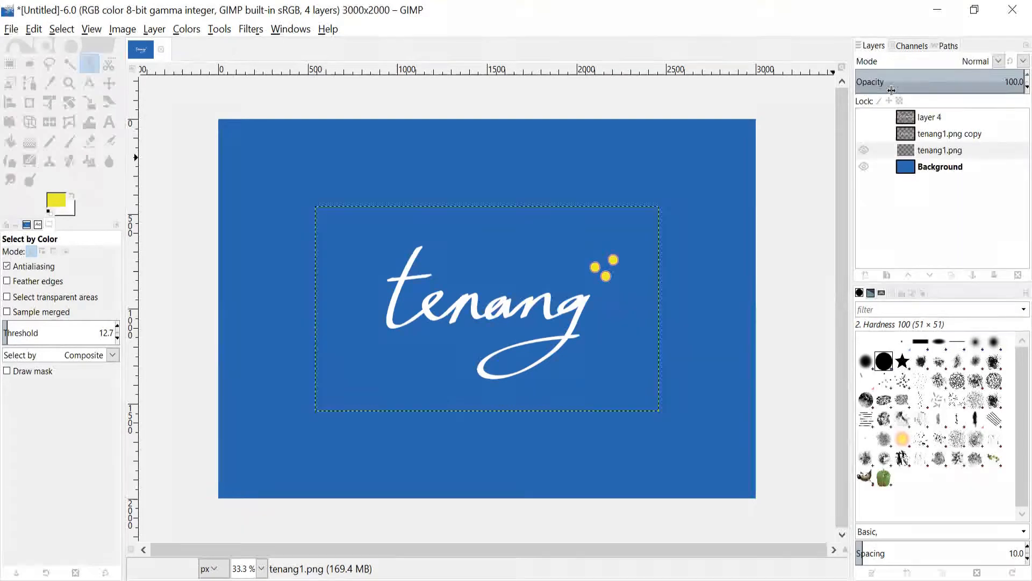
left_click(932, 150)
left_click(948, 46)
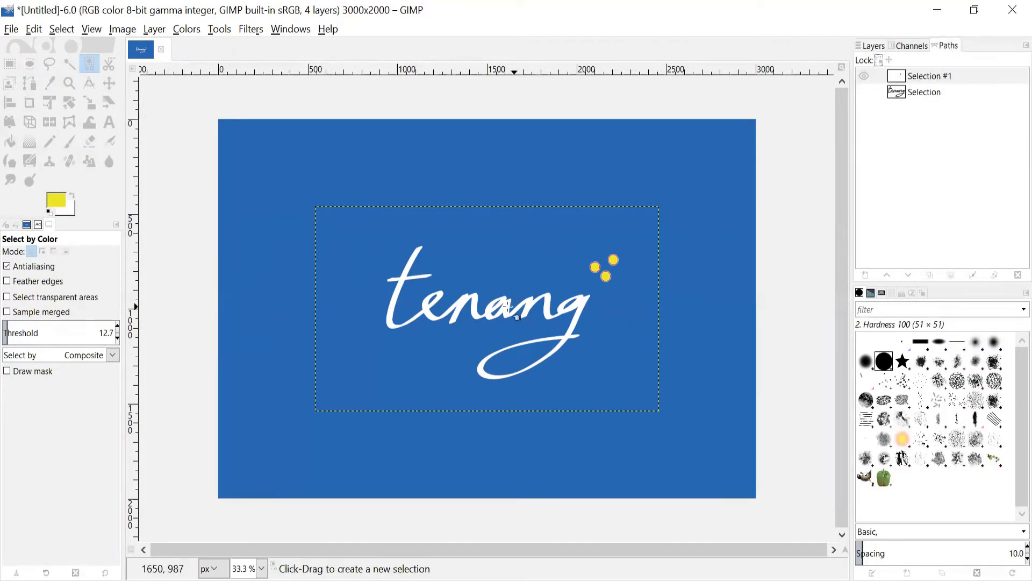
left_click(505, 318)
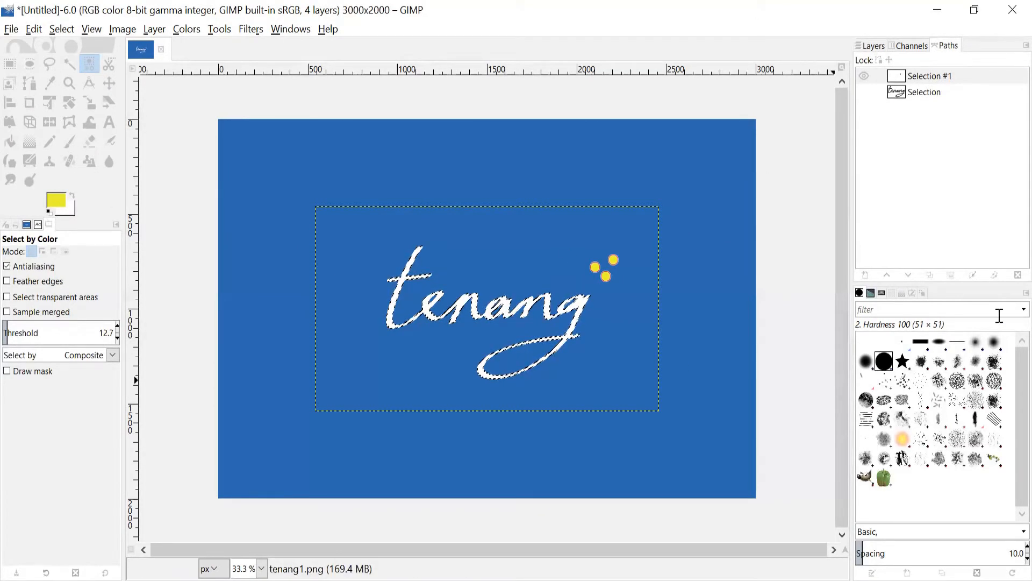
left_click(976, 276)
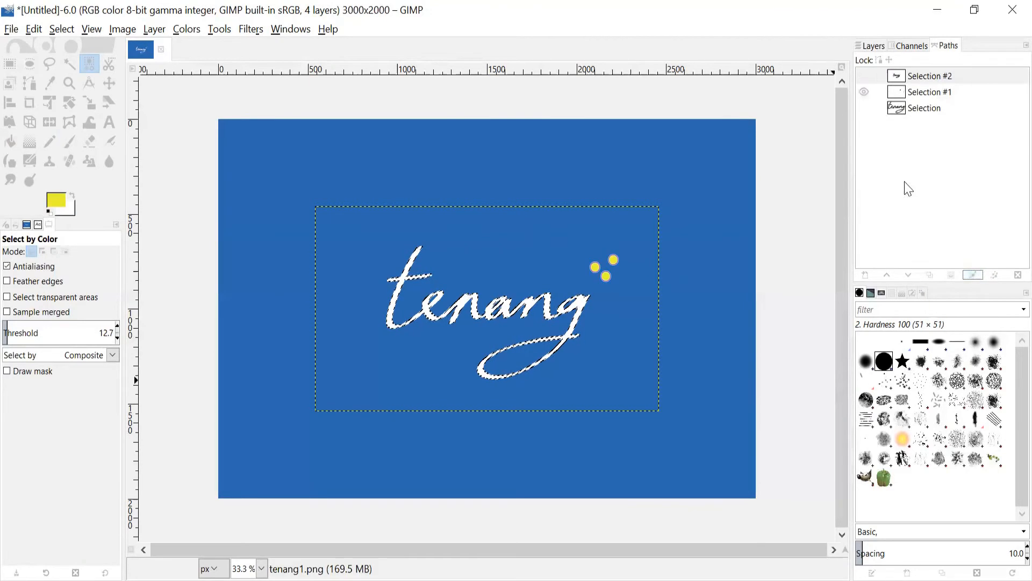
- Clear the selection and show the new lettering path, Selection #2, on the canvas alongside the dots' path
left_click(864, 94)
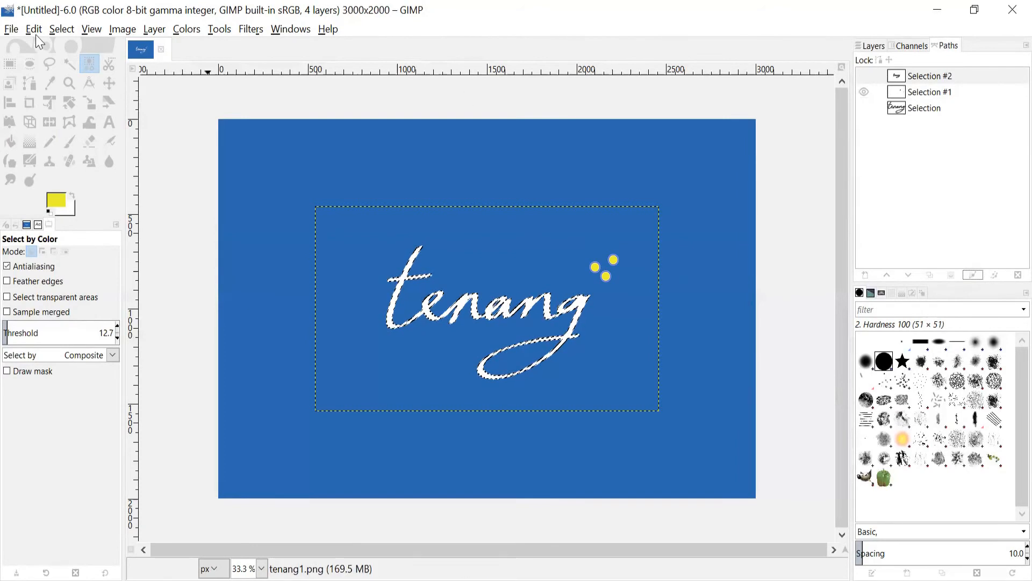
left_click(61, 29)
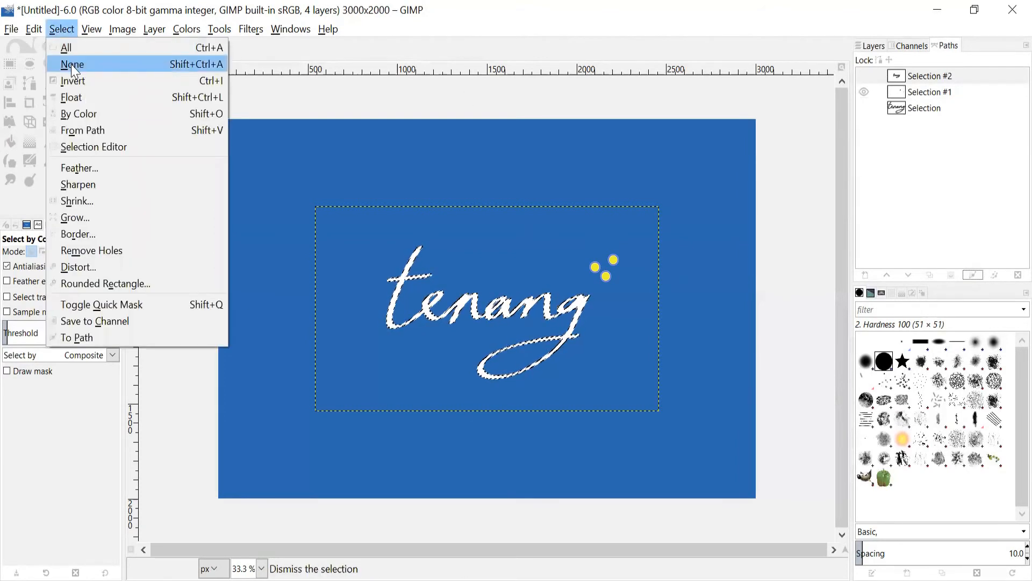
left_click(71, 64)
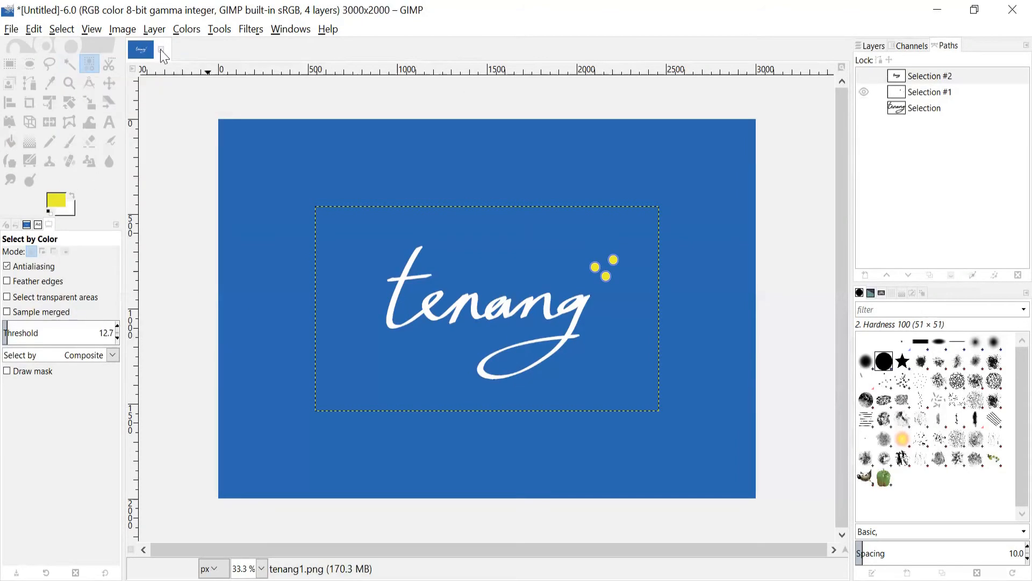
left_click(863, 78)
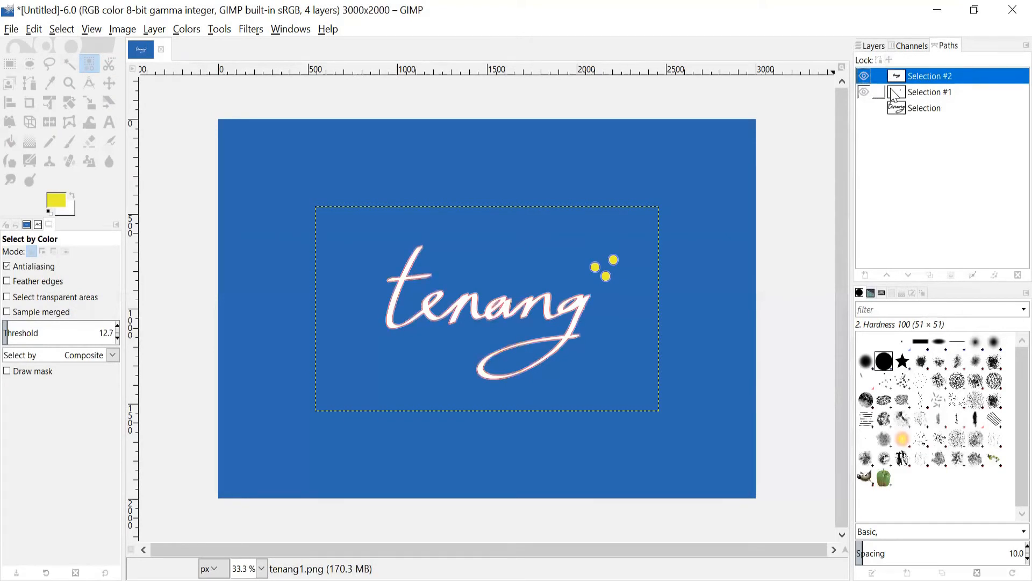
- Link the lettering path Selection #2 with the dots' path Selection #1 and scale them together to 2212 × 1366 px
left_click(879, 76)
left_click(880, 93)
left_click(90, 105)
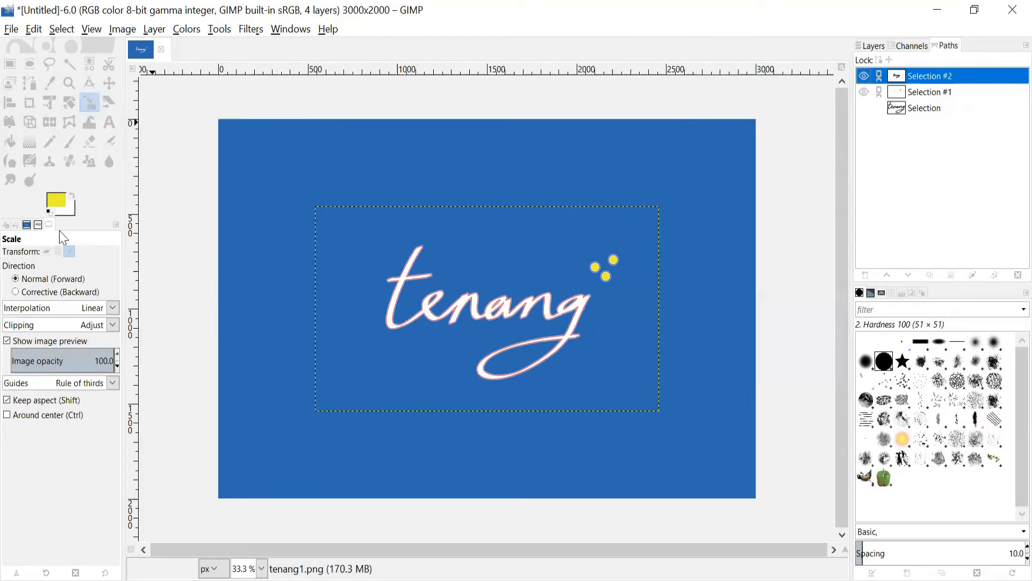
left_click(72, 253)
left_click_drag(393, 271, 285, 195)
left_click_drag(590, 379, 686, 444)
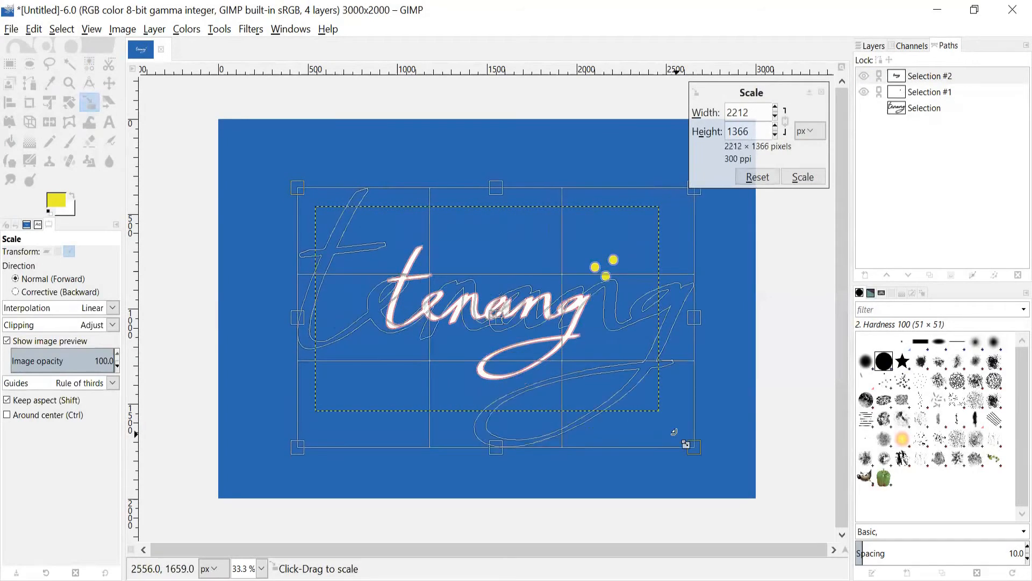
left_click(803, 178)
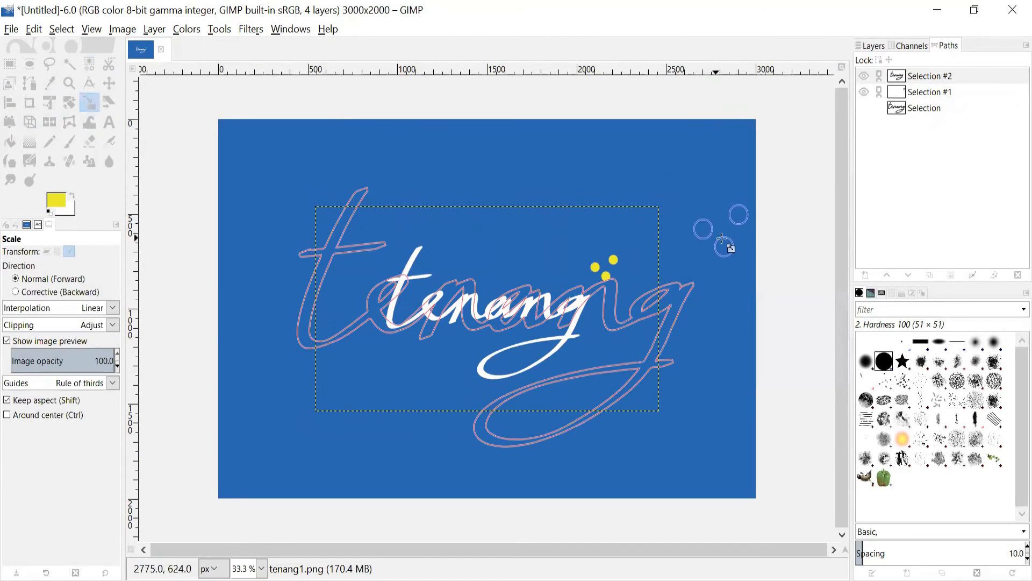
- Create a new transparent 3000 × 2000 px layer named "layer 5" above layer 4
left_click(874, 46)
left_click(929, 118)
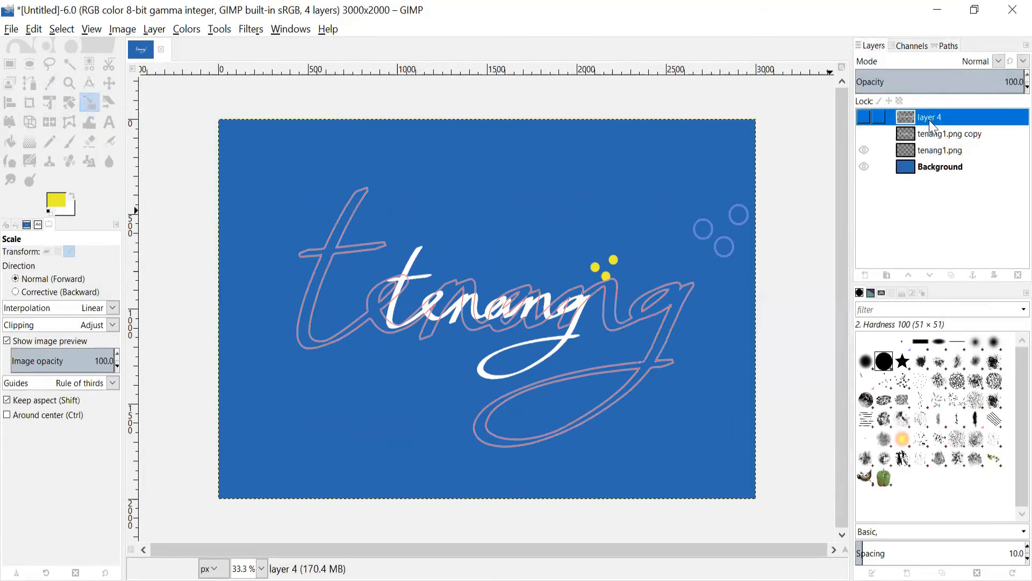
right_click(929, 121)
left_click(893, 218)
left_click(817, 126)
type("5")
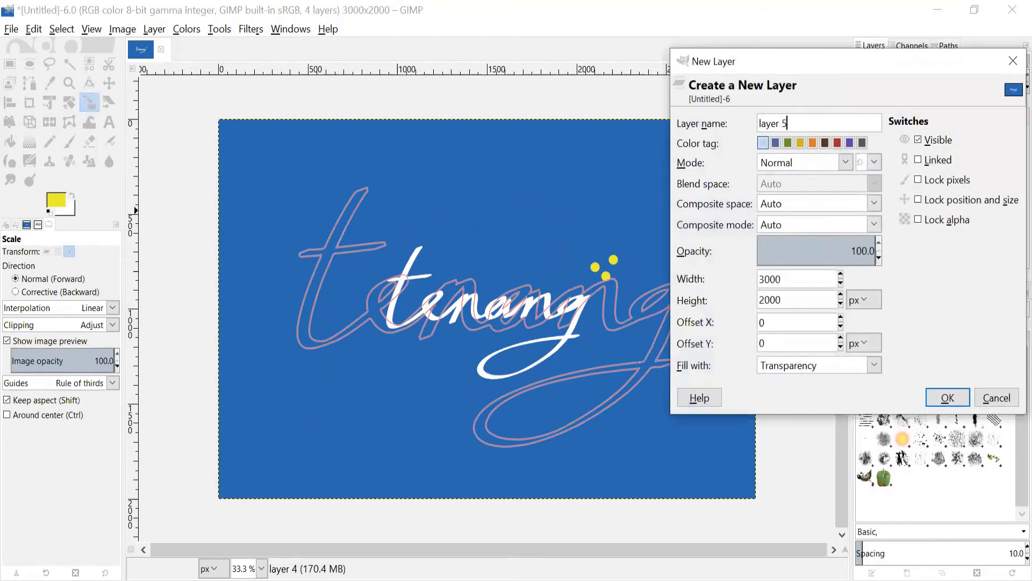
key("Return")
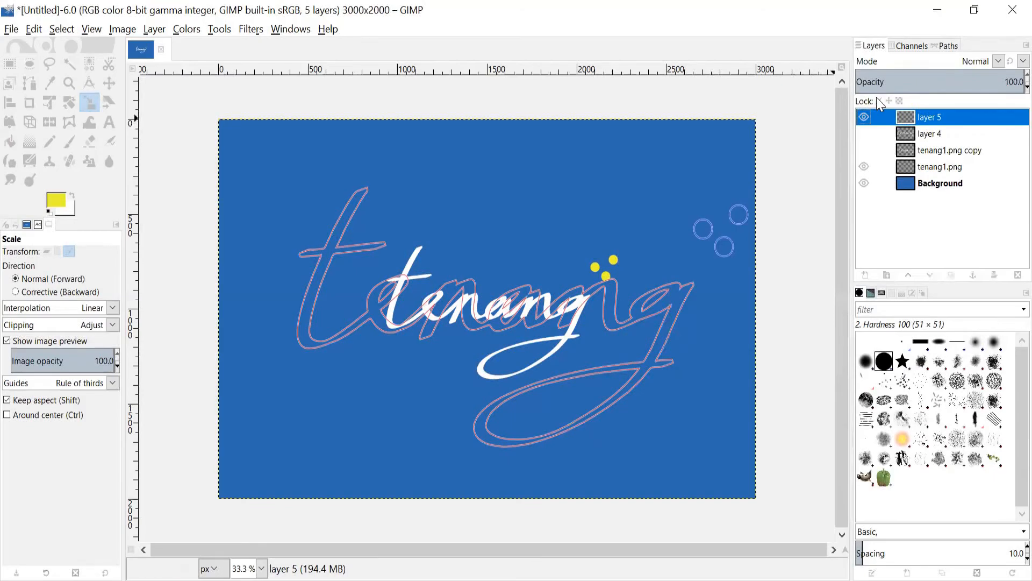
- Unlink the two scaled paths, and hide the lettering path Selection #2 while turning it into a selection
left_click(949, 49)
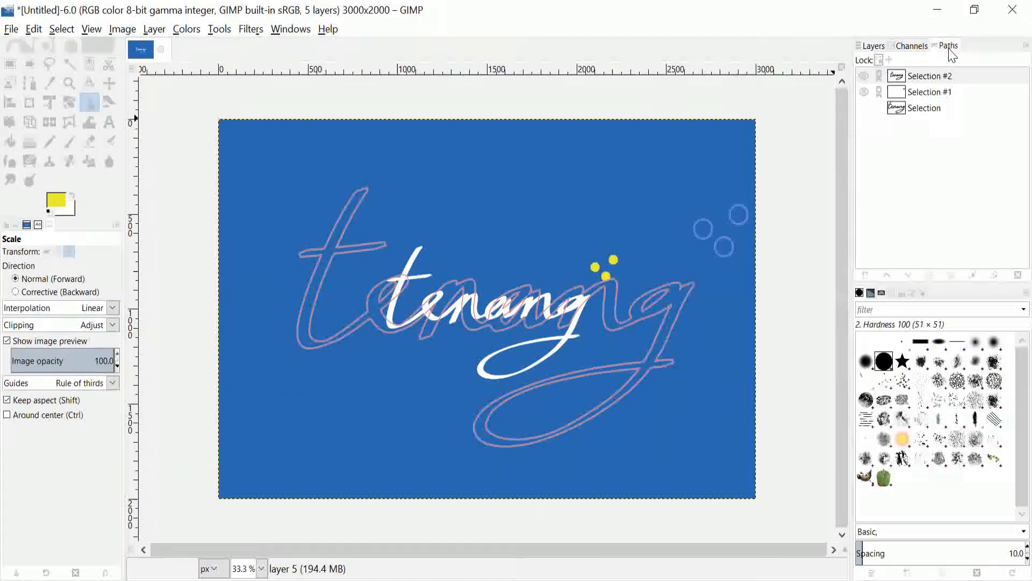
left_click(872, 80)
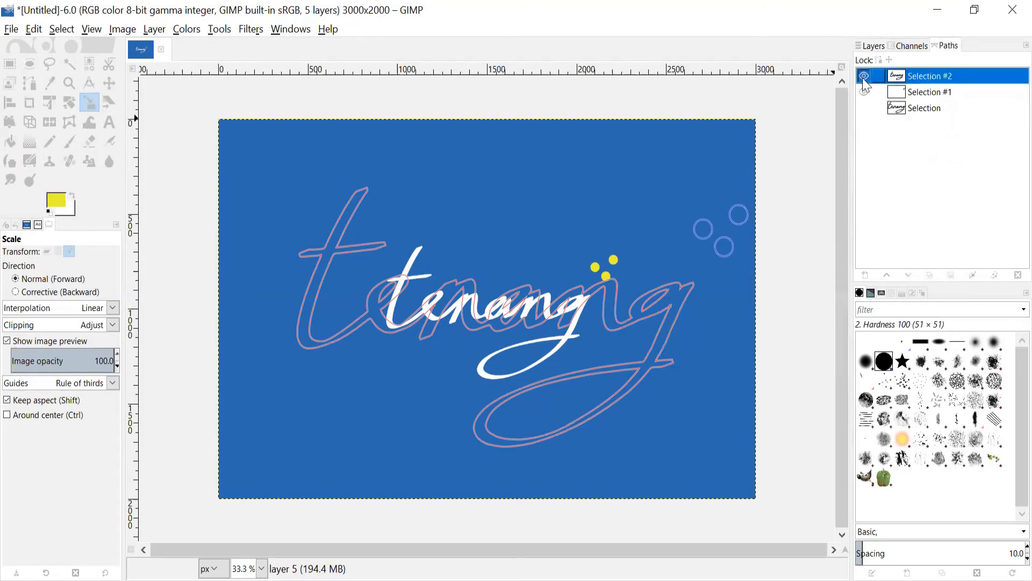
left_click(864, 77)
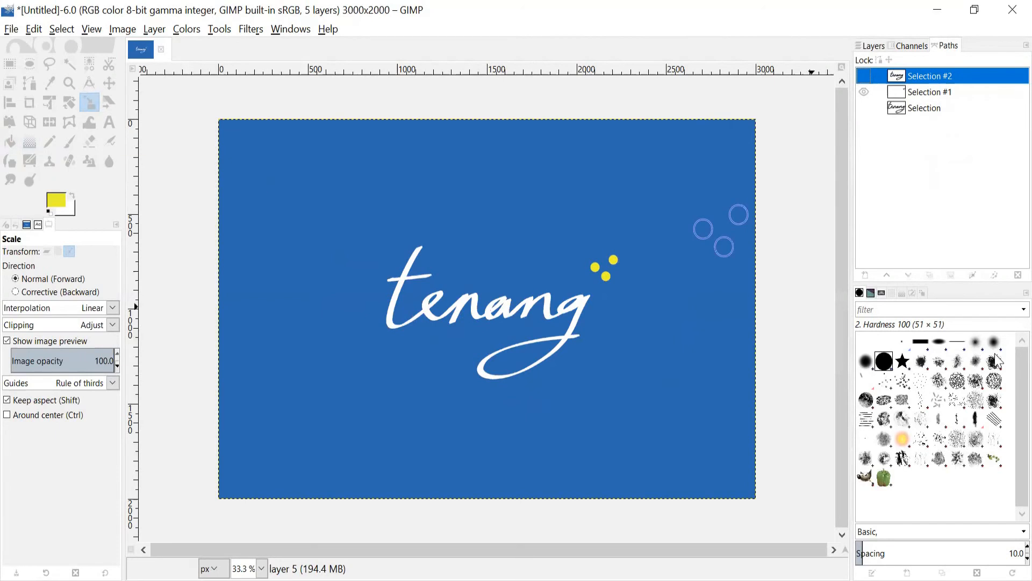
left_click(951, 276)
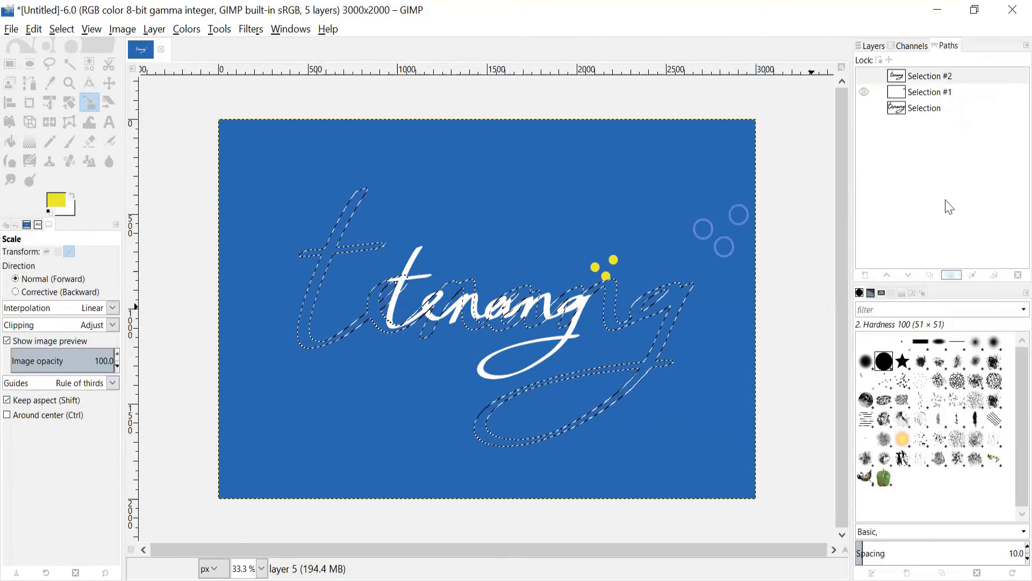
- Replace the selection with the dots' path Selection #1 and fill it on layer 5 with the yellow foreground colour using Bucket Fill
left_click(935, 92)
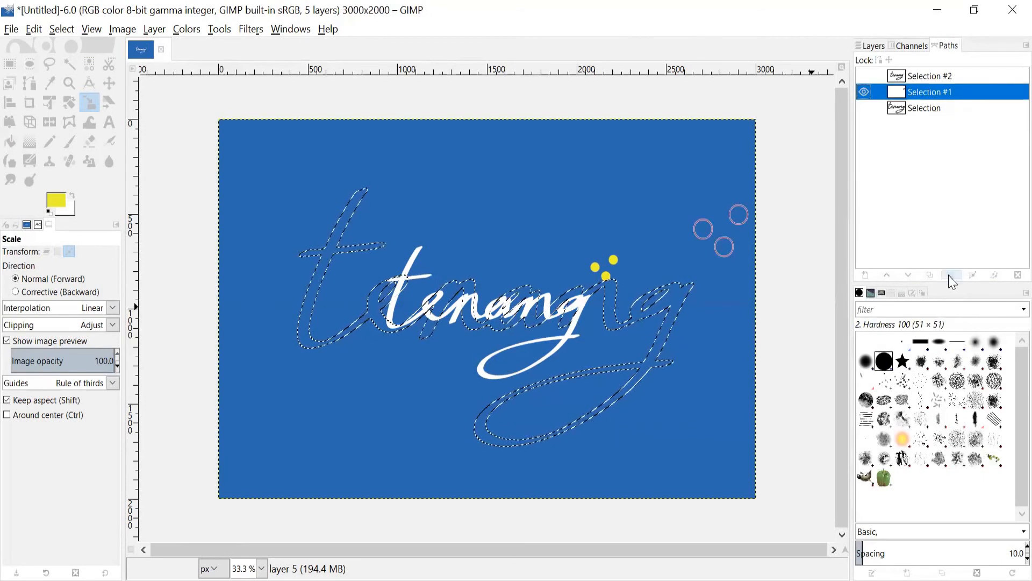
left_click(948, 275)
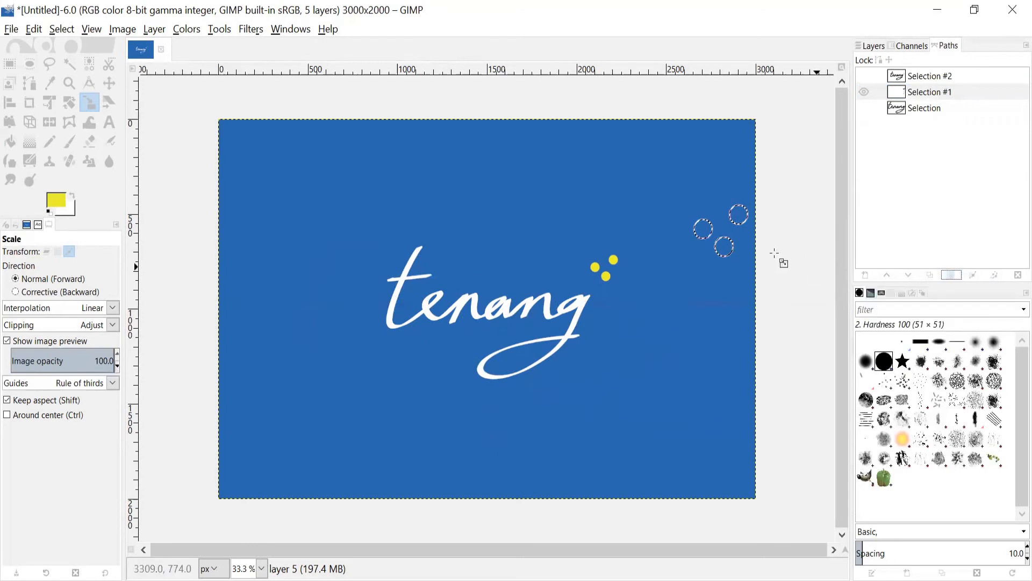
left_click(873, 47)
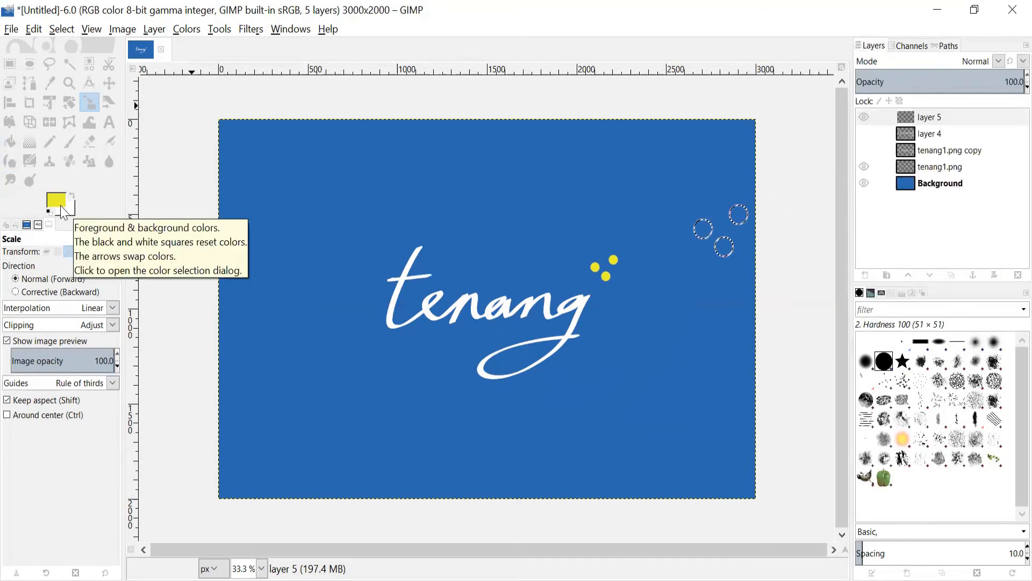
left_click(10, 141)
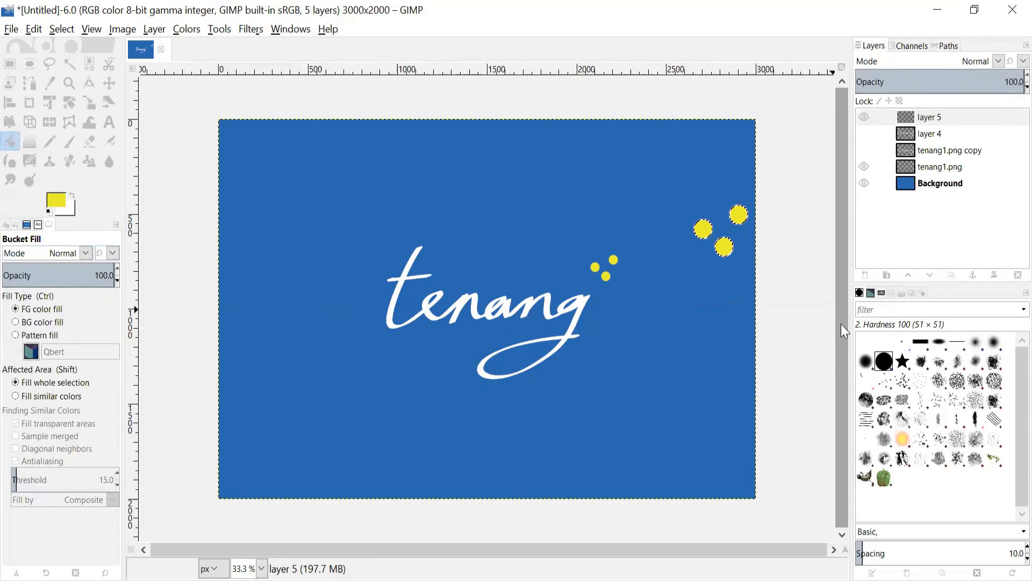
- Replace the selection with the enlarged lettering path Selection #2 and bucket-fill it on layer 5 with white after swapping the foreground and background colours
left_click(949, 47)
left_click(931, 76)
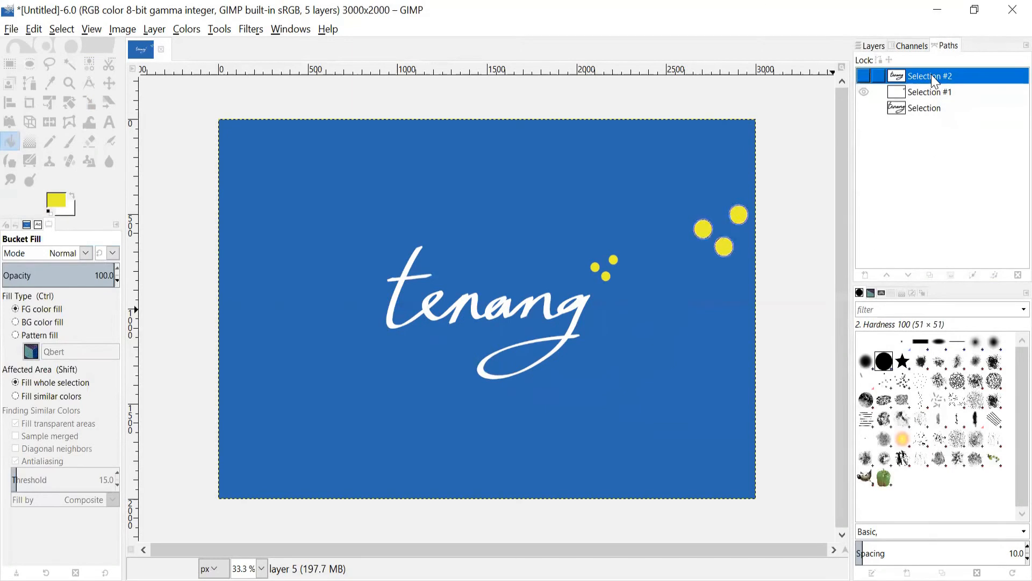
left_click(860, 76)
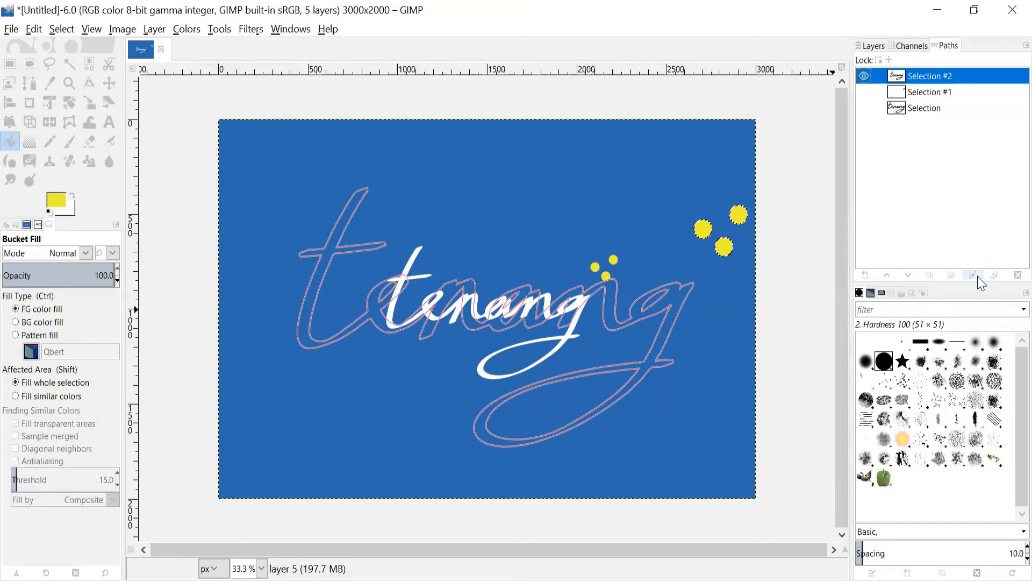
left_click(948, 276)
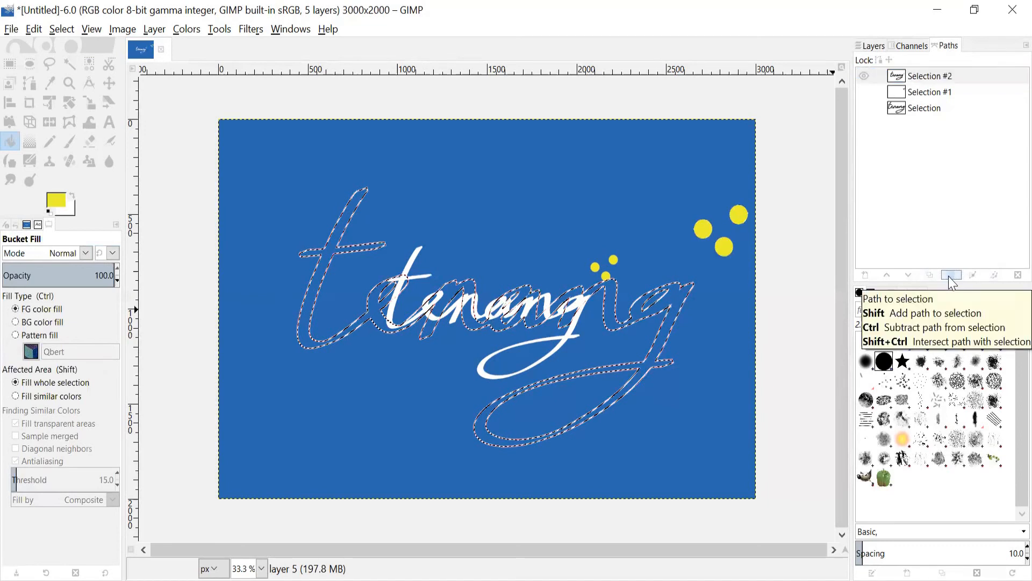
key("x")
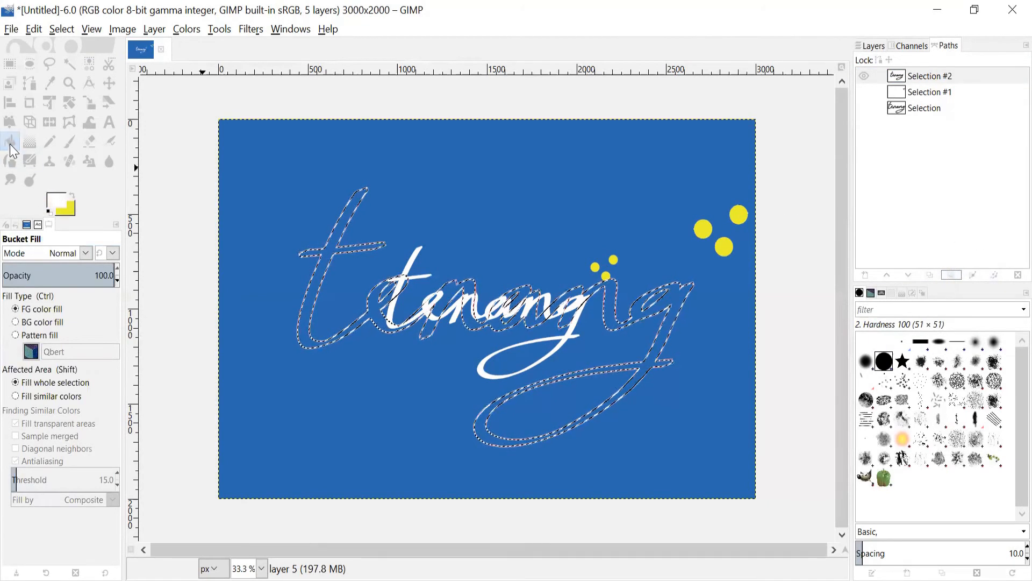
left_click(871, 46)
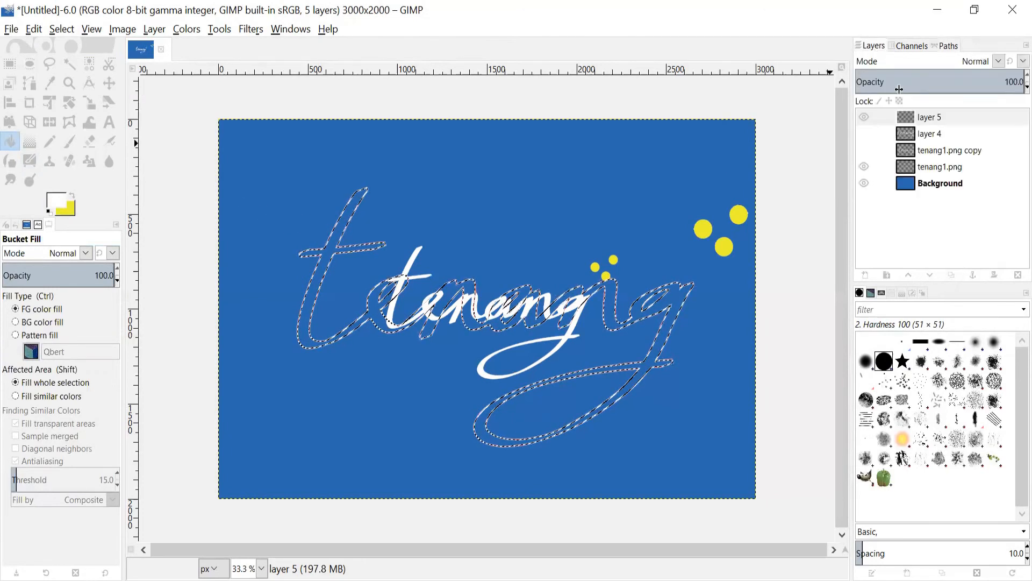
left_click(338, 247)
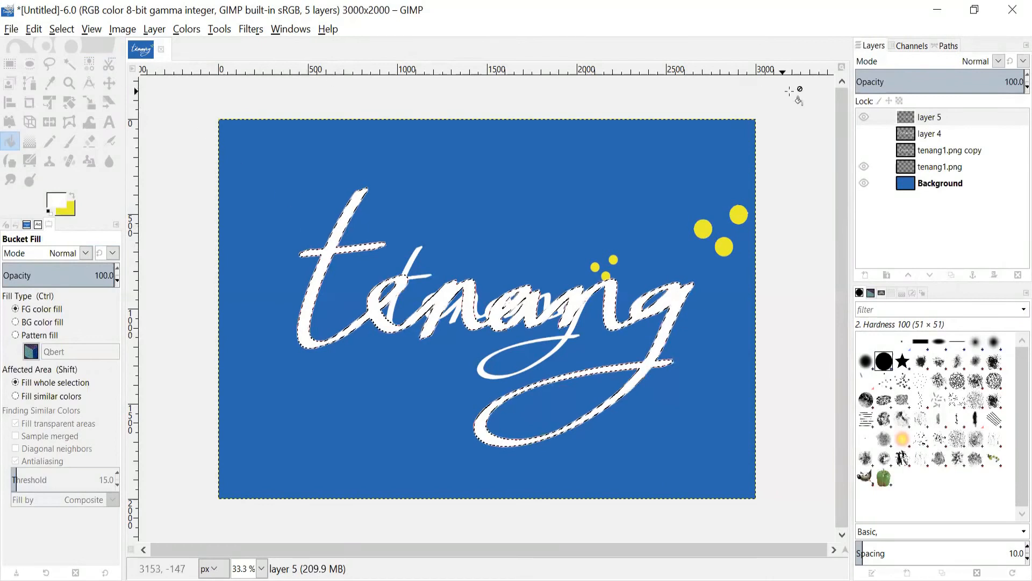
- Clear the selection and hide both the lettering path Selection #2 and the original tenang1.png layer
left_click(54, 30)
left_click(77, 63)
left_click(947, 47)
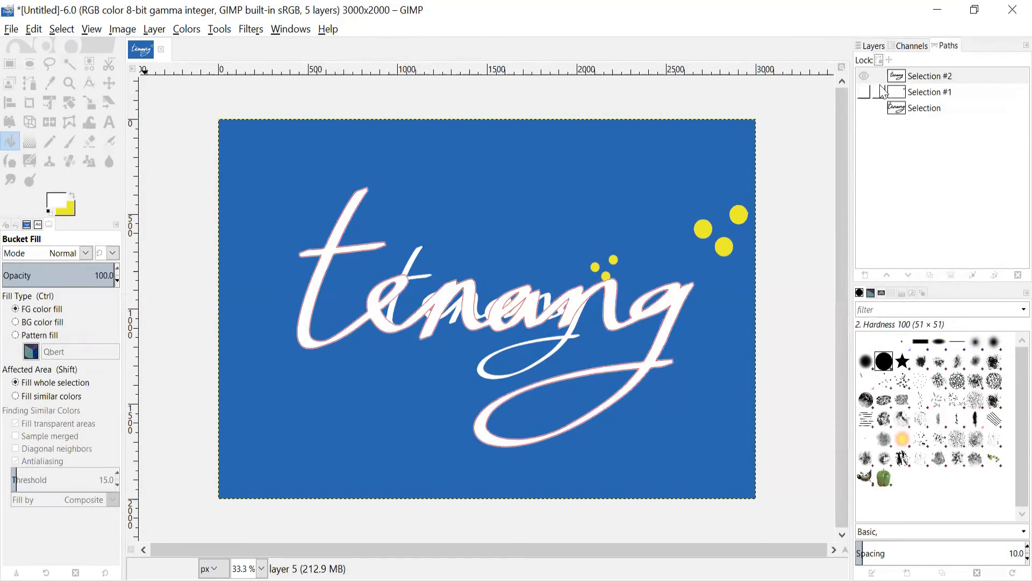
left_click(863, 78)
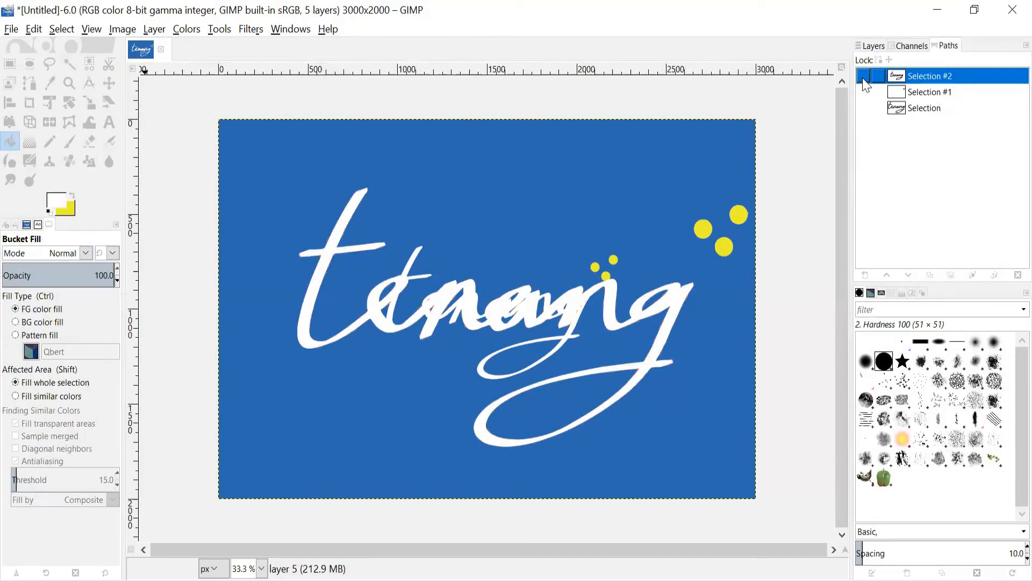
left_click(873, 46)
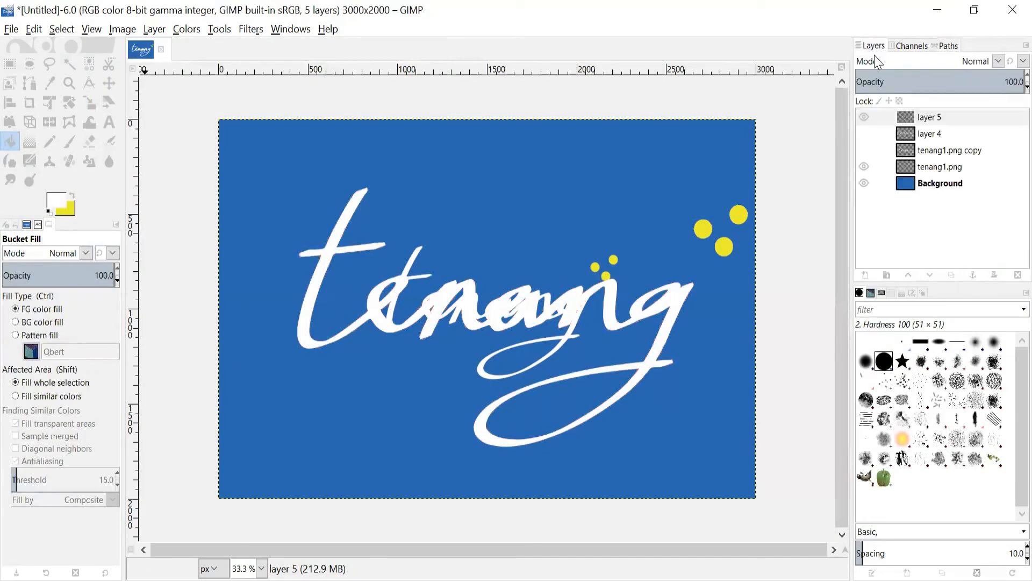
left_click(863, 166)
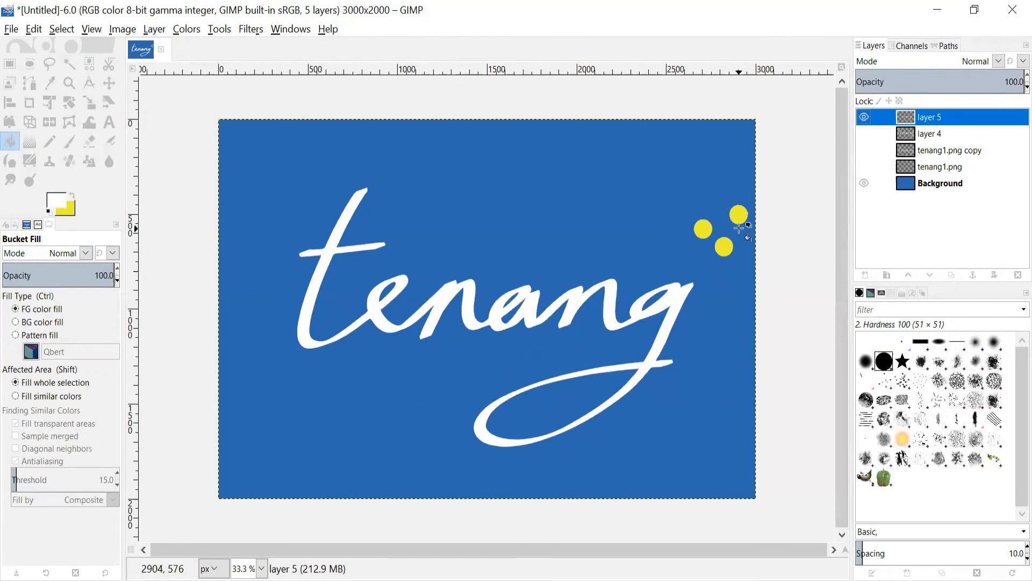
- Compare the original tenang1.png layer with the enlarged tenang1.png copy, examining the copy's letter edges at 100% zoom
left_click(865, 117)
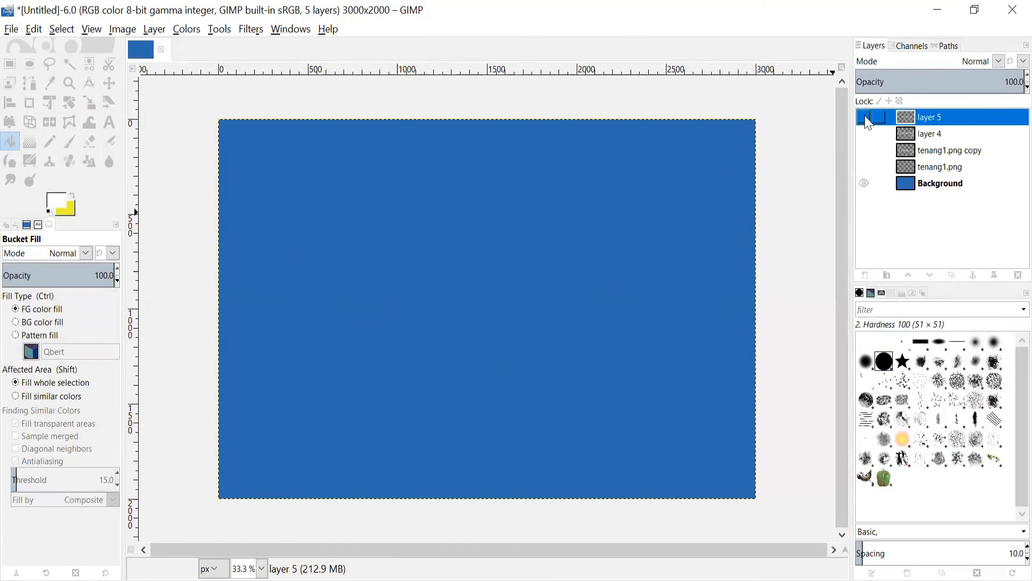
left_click(865, 169)
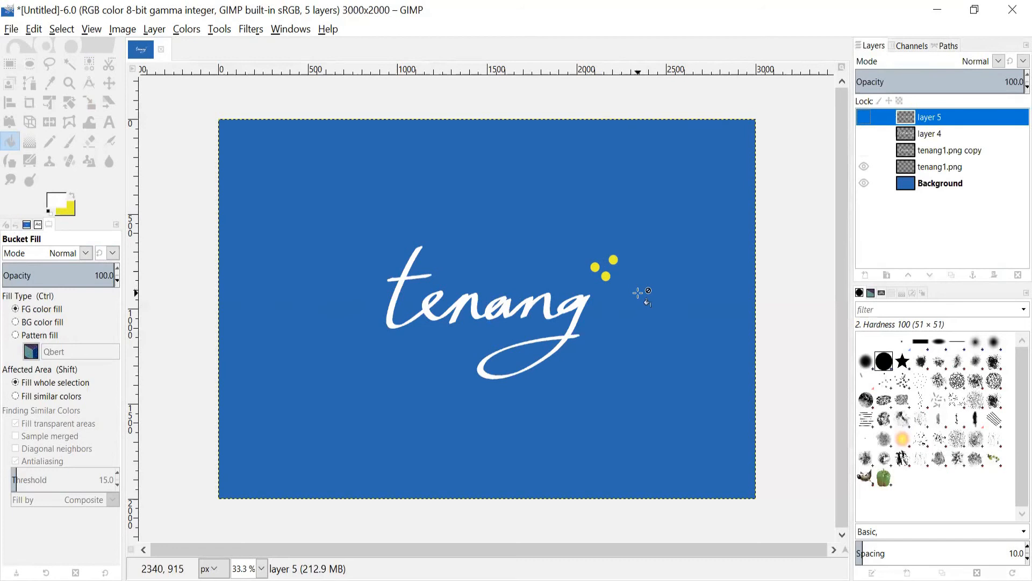
left_click(864, 167)
left_click(863, 151)
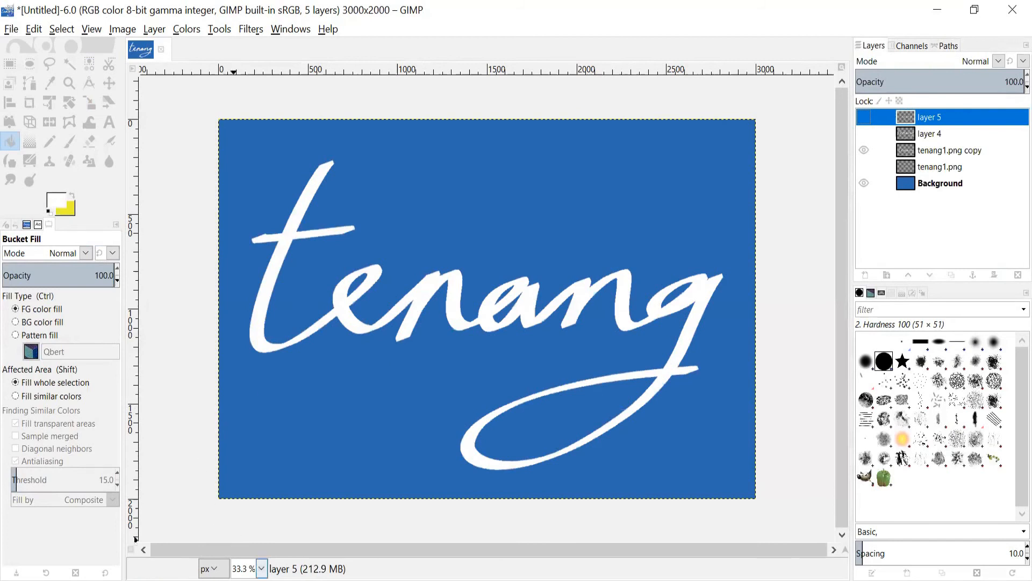
left_click(261, 568)
left_click(253, 475)
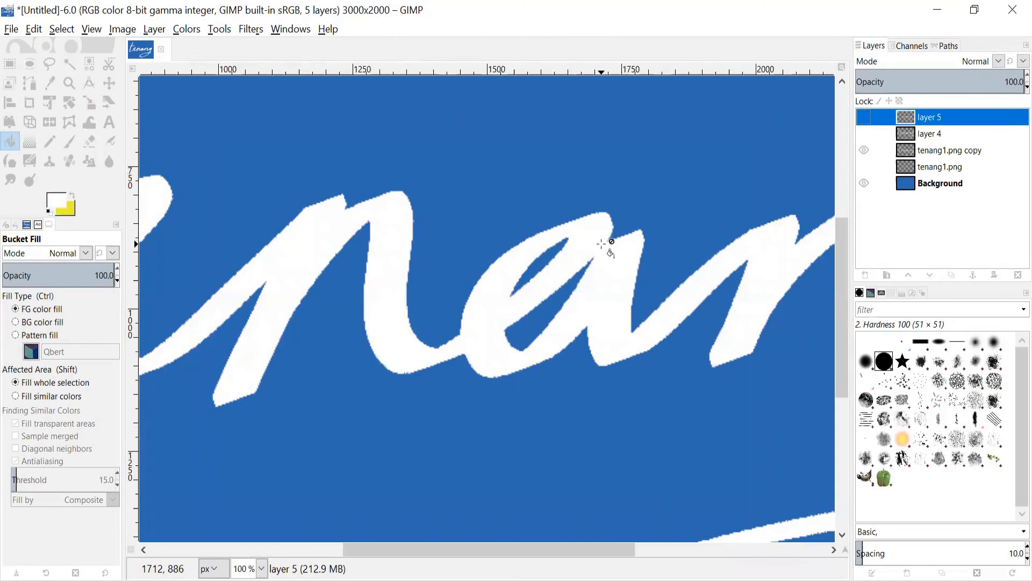
- Show layer 4 and layer 5 one at a time at 100% zoom to examine the edges of the path-filled lettering and yellow dots
left_click(864, 150)
left_click(864, 135)
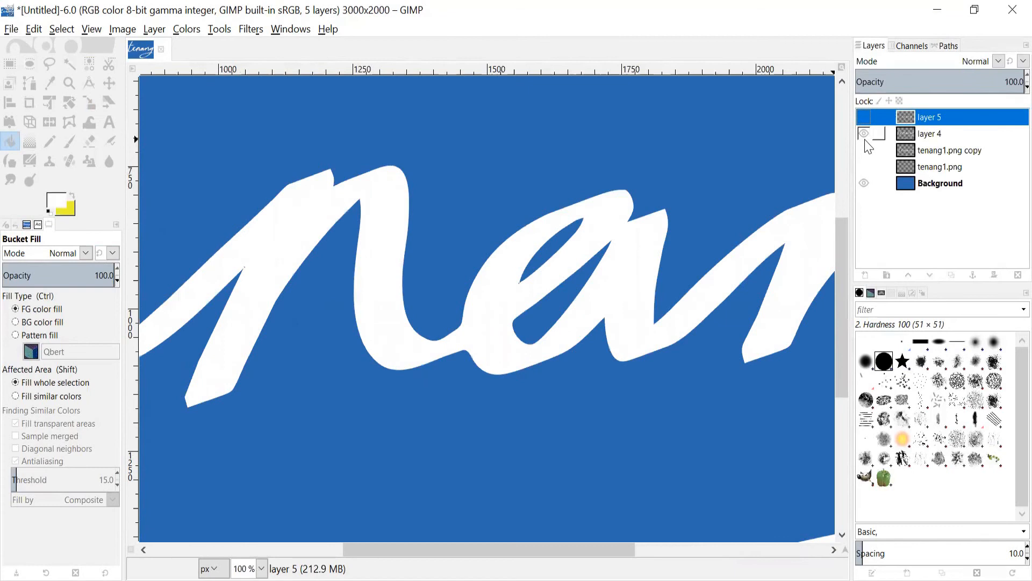
left_click(864, 133)
left_click(864, 117)
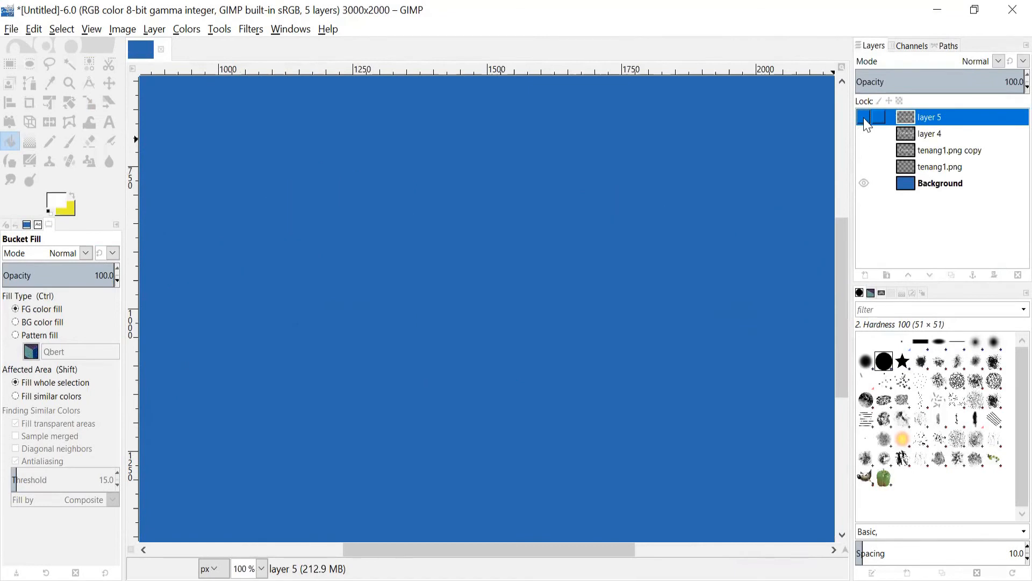
left_click_drag(429, 549, 620, 548)
left_click_drag(841, 358, 832, 278)
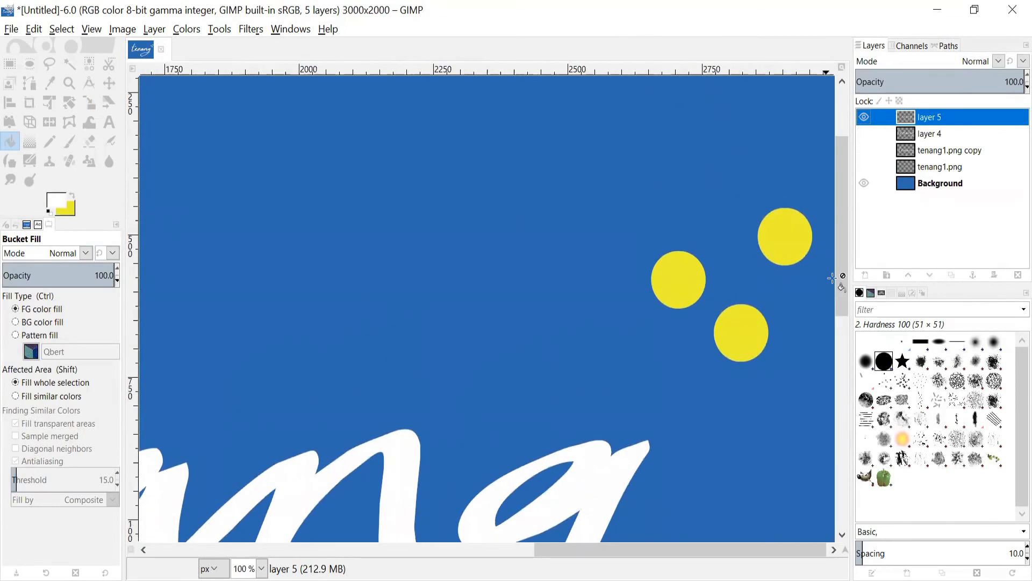